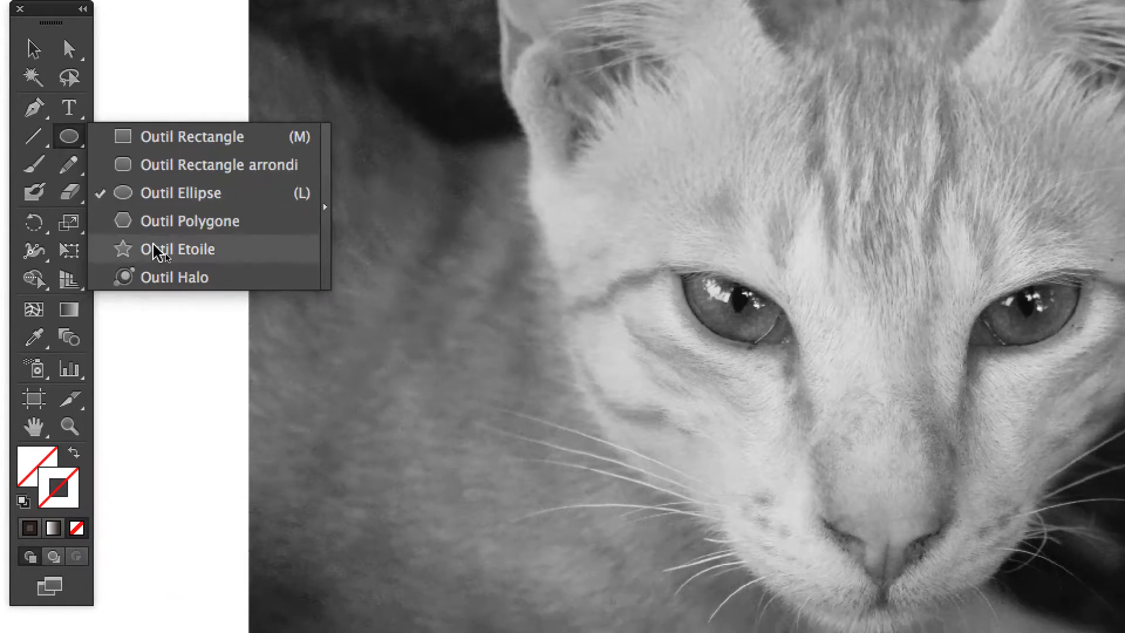
Draw a five-pointed star about 25 mm wide over the grey cat's cheek and fill it with the magenta swatch
{"action": "left_click", "coordinate": [208, 316]}
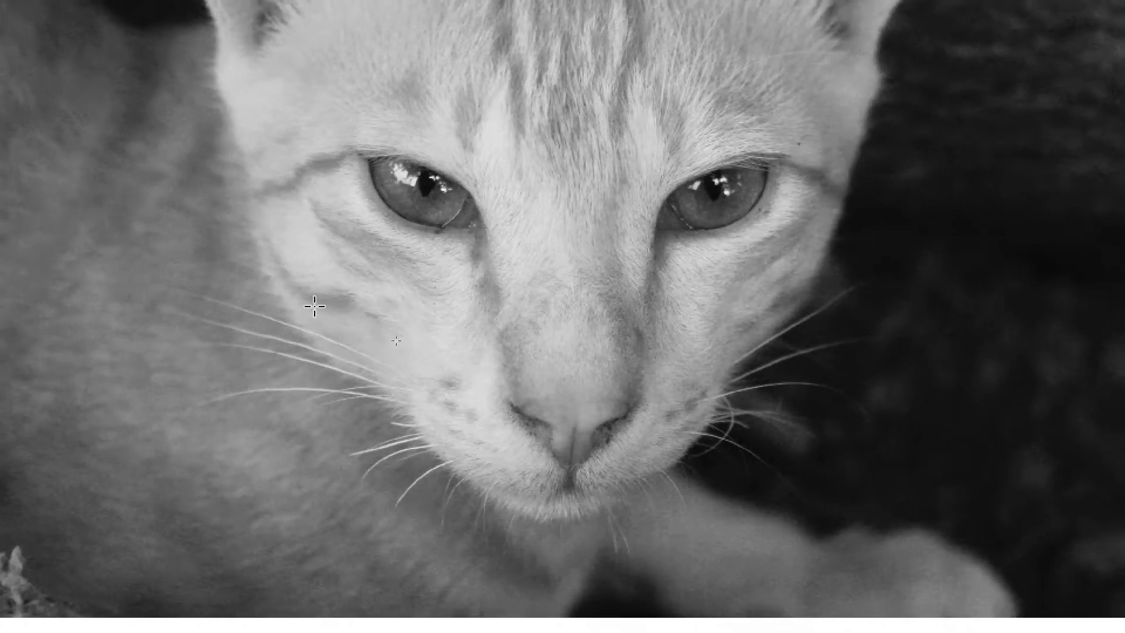
{"action": "left_click_drag", "start_coordinate": [519, 391], "coordinate": [633, 461]}
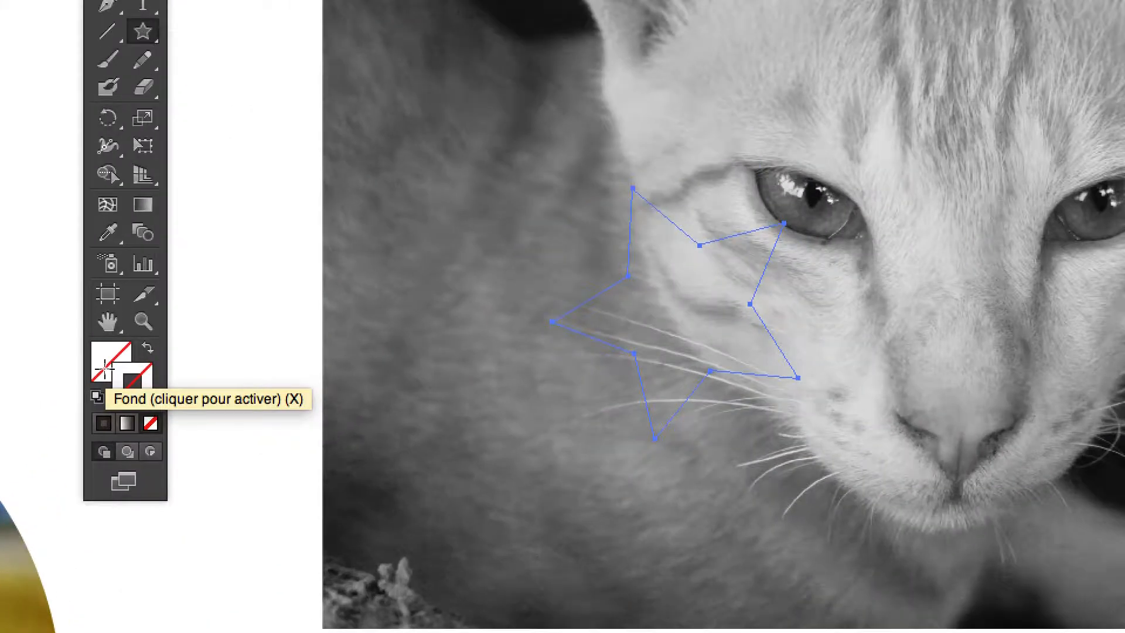
{"action": "left_click", "coordinate": [104, 368]}
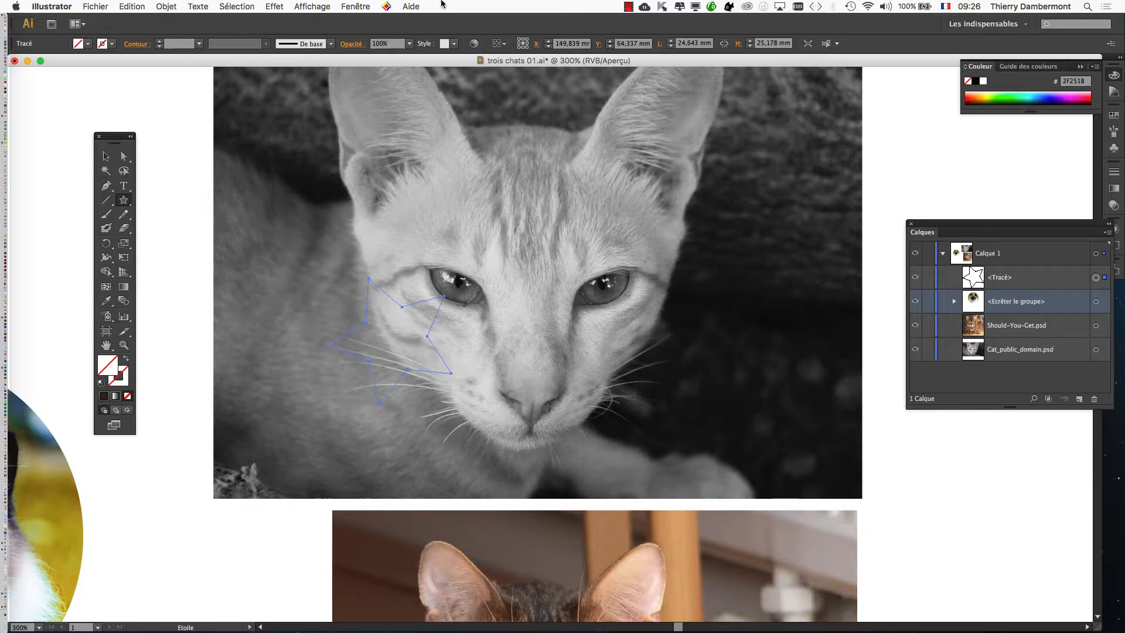
{"action": "left_click", "coordinate": [364, 6]}
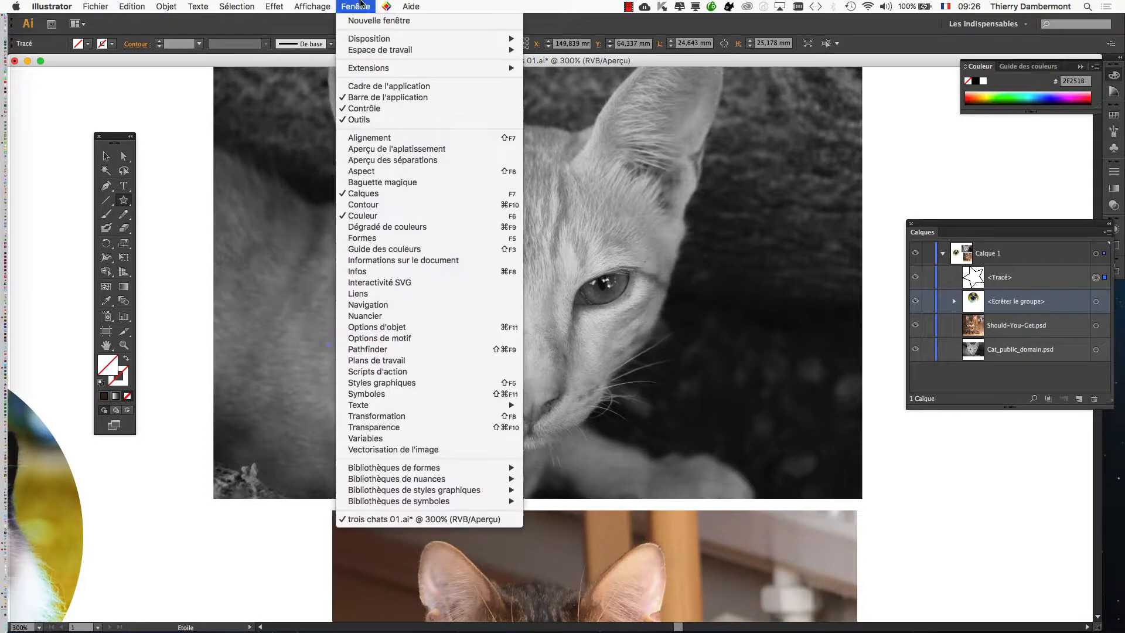
{"action": "left_click", "coordinate": [369, 316]}
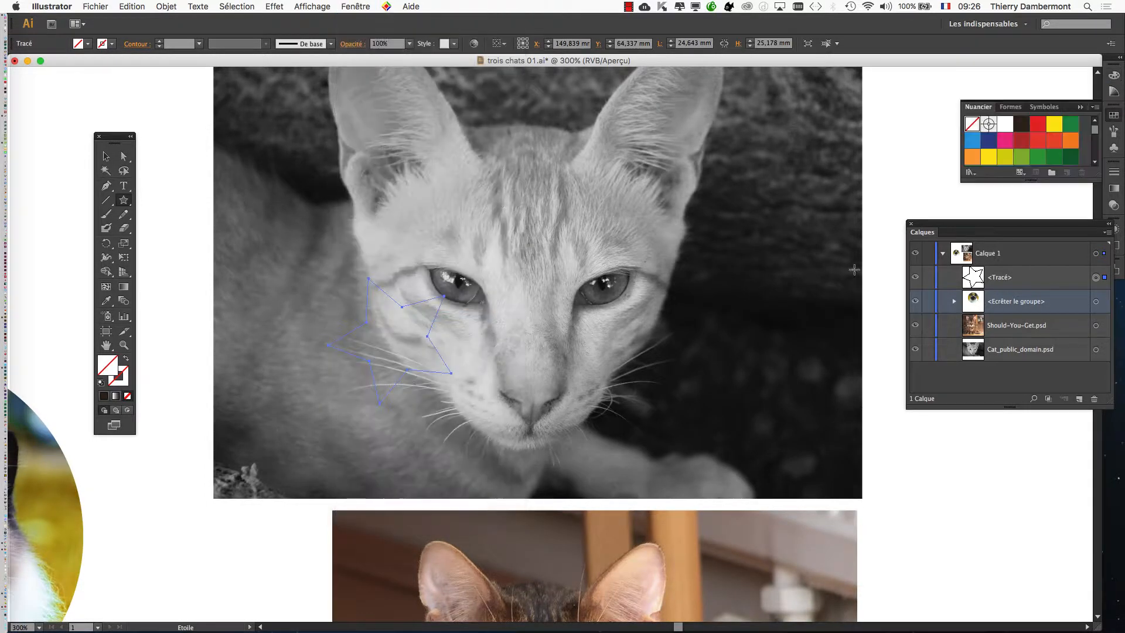
{"action": "left_click_drag", "start_coordinate": [982, 110], "coordinate": [728, 156]}
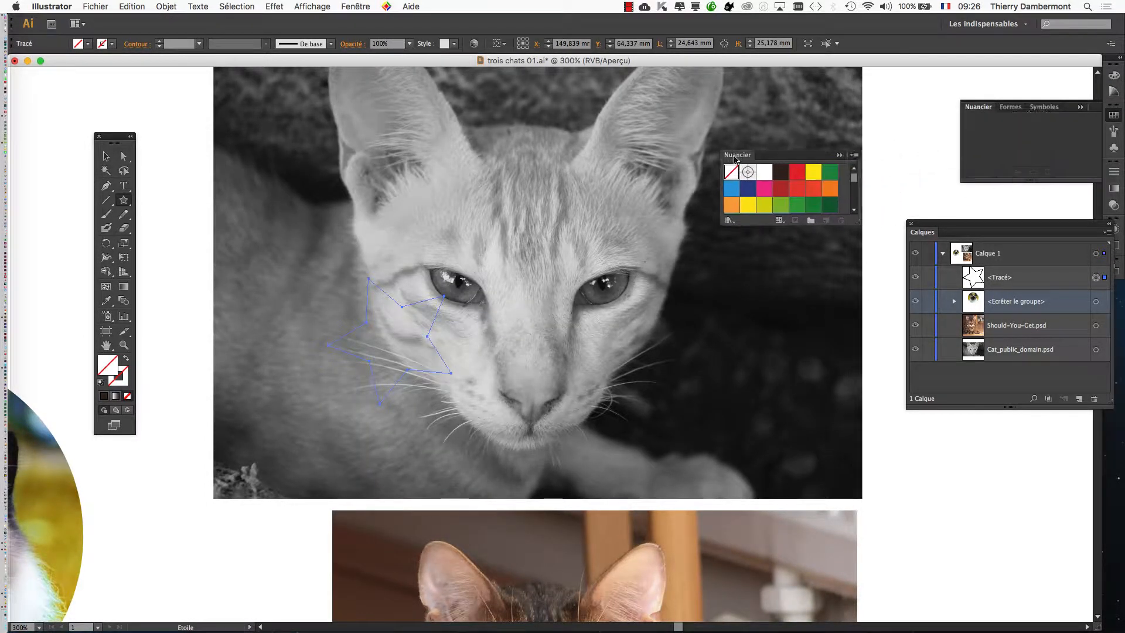
{"action": "left_click", "coordinate": [1083, 107]}
{"action": "left_click", "coordinate": [752, 188]}
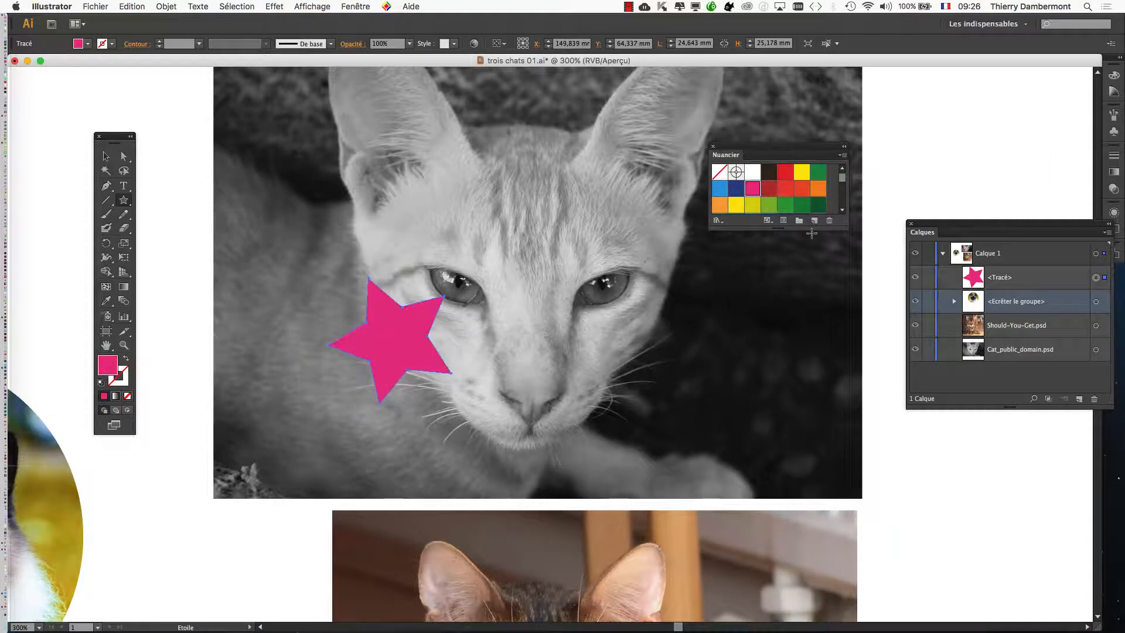
{"action": "left_click_drag", "start_coordinate": [842, 224], "coordinate": [882, 356]}
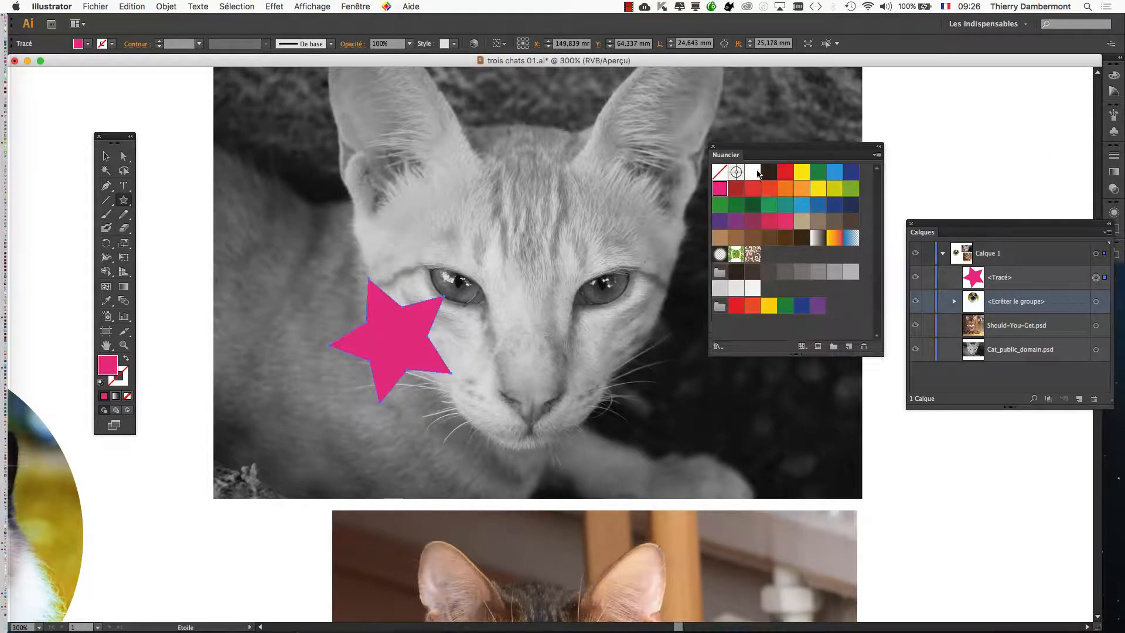
{"action": "left_click_drag", "start_coordinate": [746, 150], "coordinate": [156, 477]}
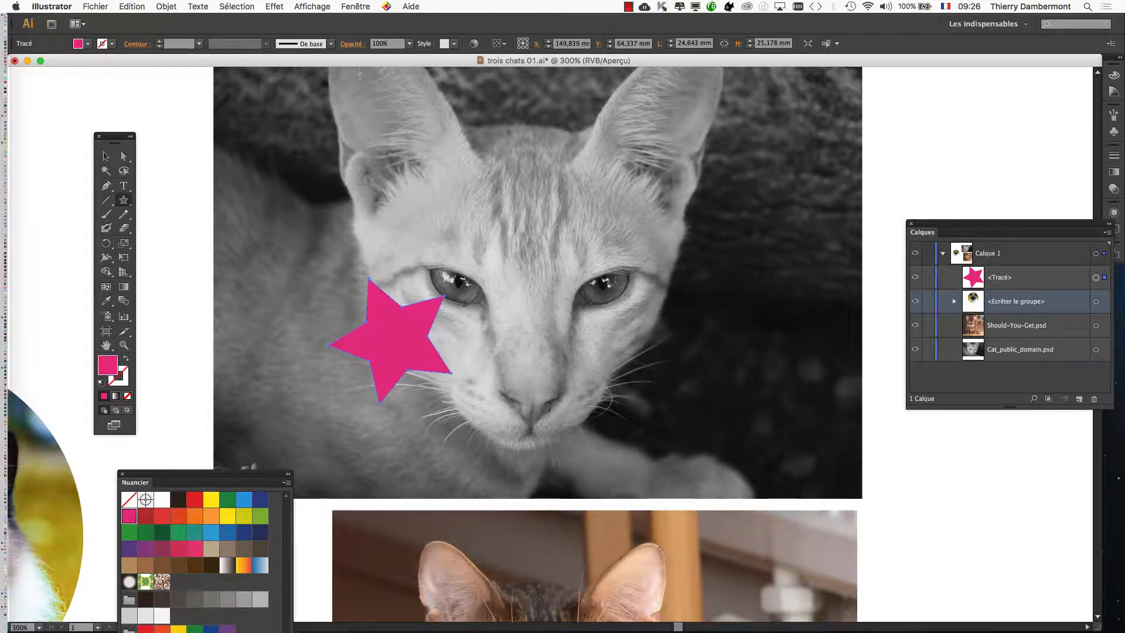
Set the magenta star's opacity to 50%
{"action": "left_click", "coordinate": [355, 6]}
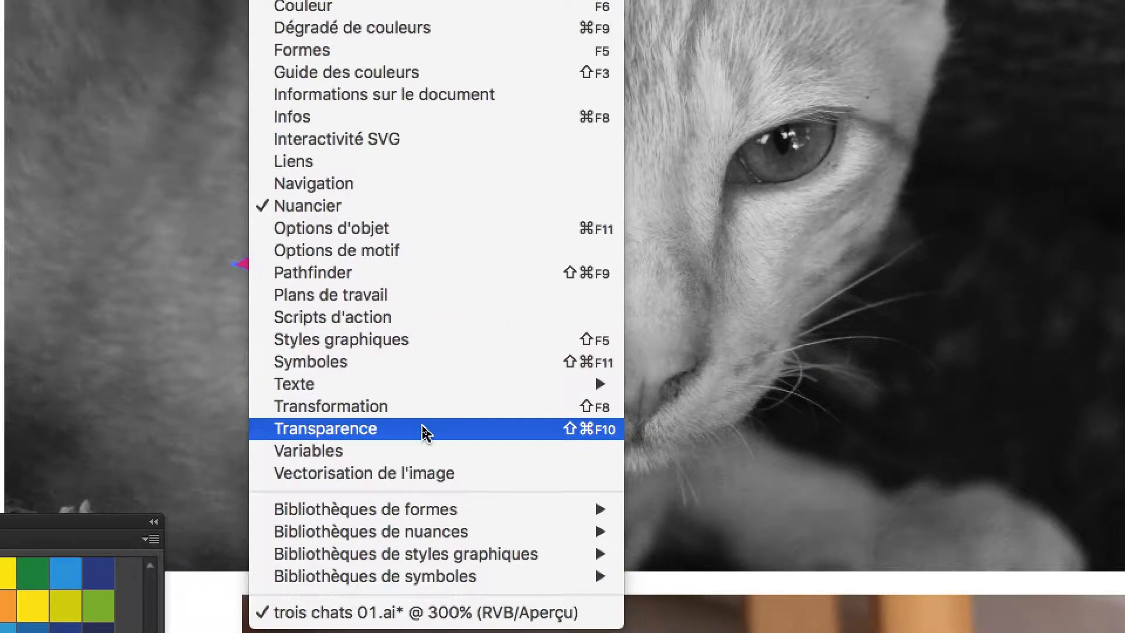
{"action": "left_click", "coordinate": [423, 430]}
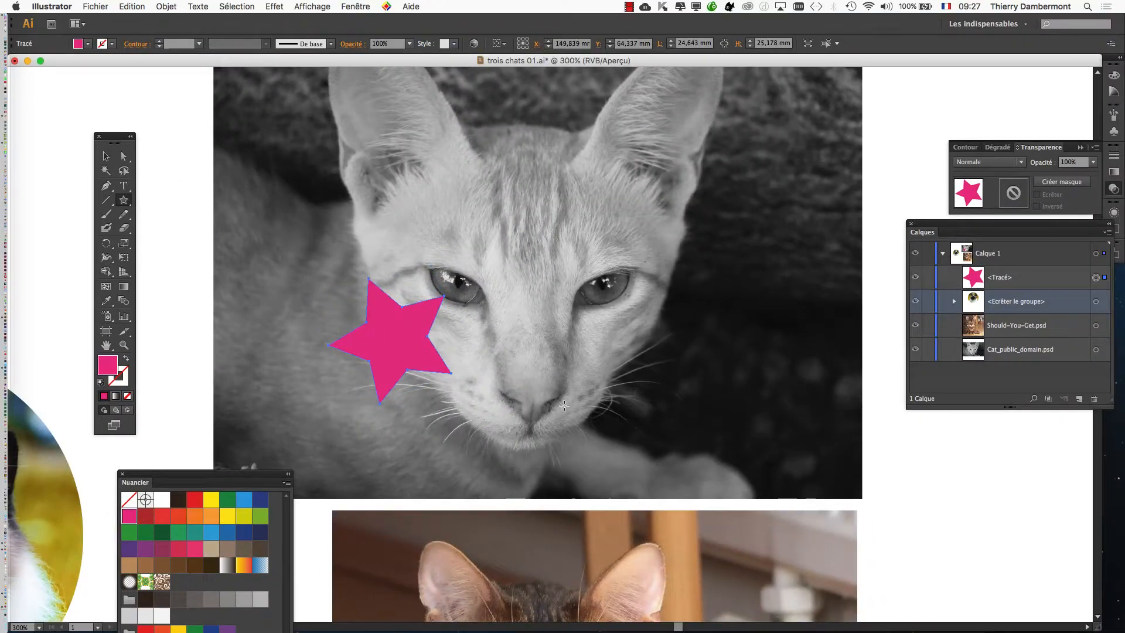
{"action": "left_click_drag", "start_coordinate": [1040, 147], "coordinate": [456, 208]}
{"action": "left_click", "coordinate": [1080, 147]}
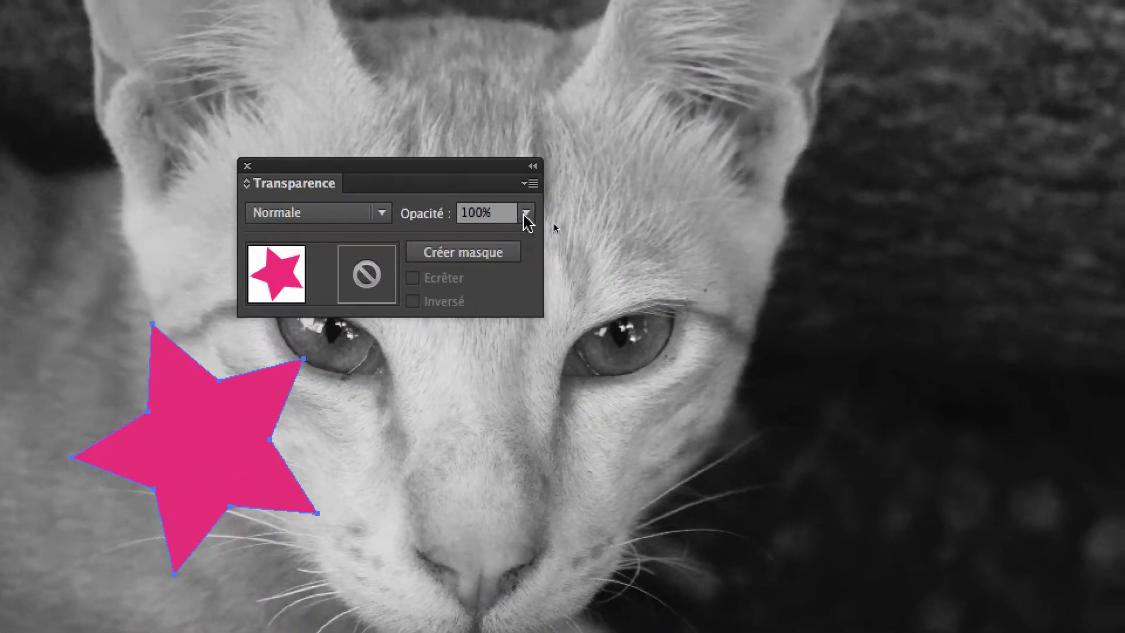
{"action": "left_click", "coordinate": [527, 211]}
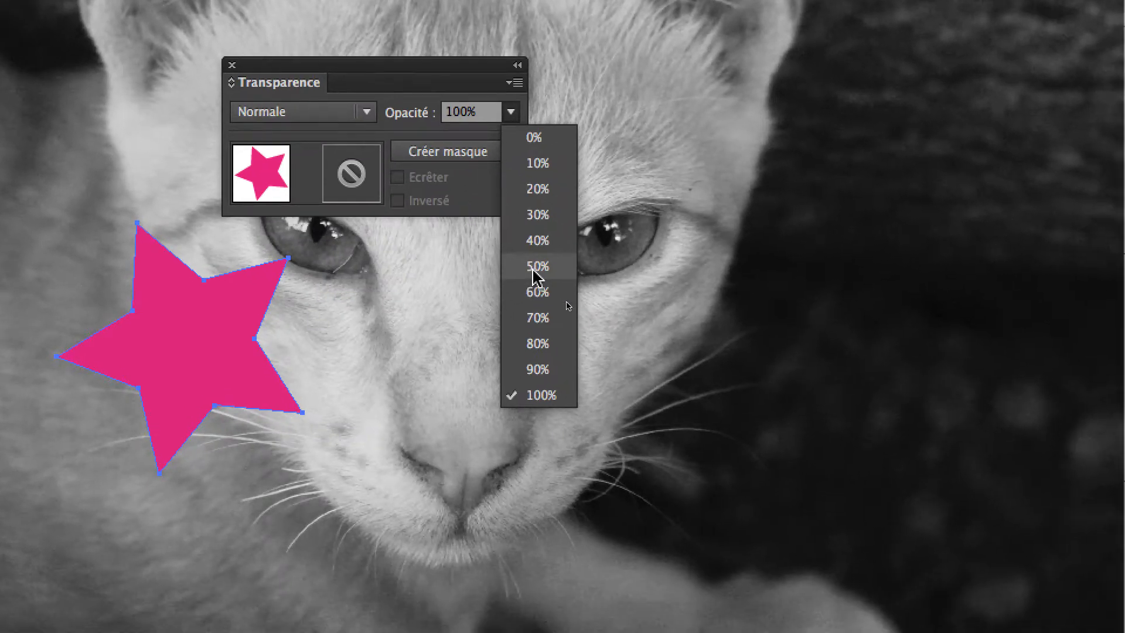
{"action": "left_click", "coordinate": [535, 271]}
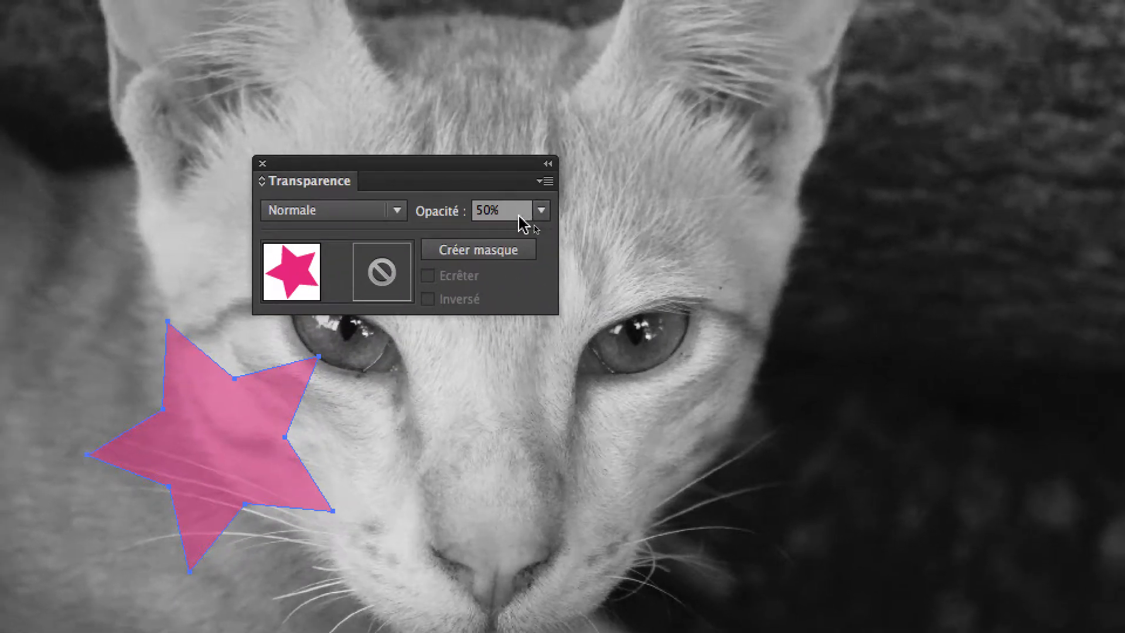
{"action": "left_click", "coordinate": [262, 164]}
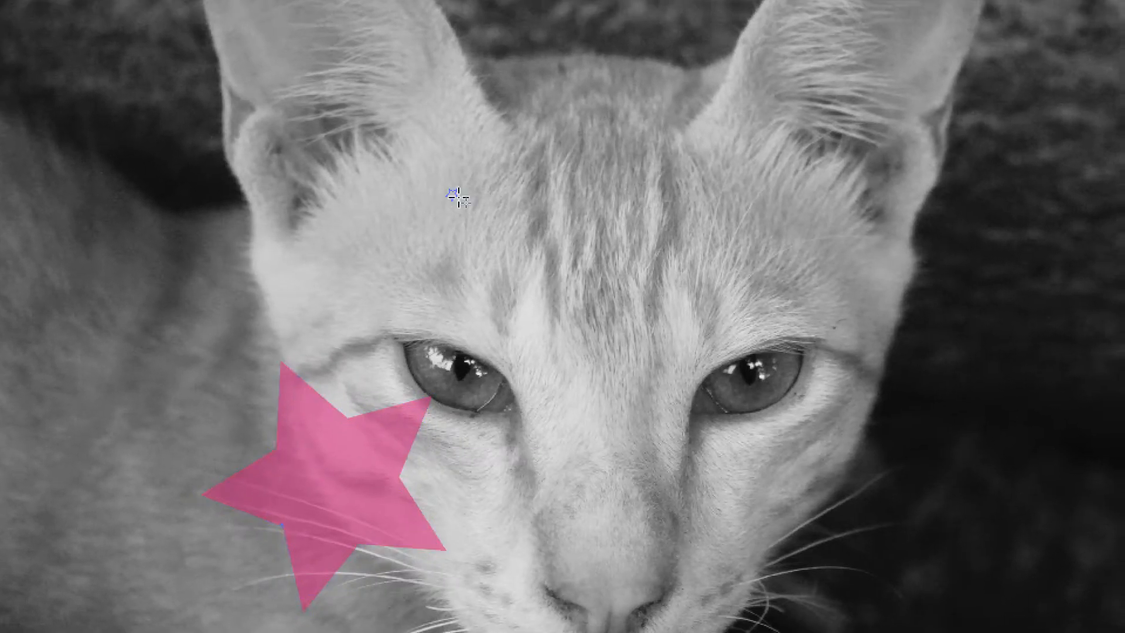
Draw a second star about 33 mm wide above the first, between ear and eye, and set its opacity to 50%
{"action": "left_click_drag", "start_coordinate": [471, 176], "coordinate": [621, 261]}
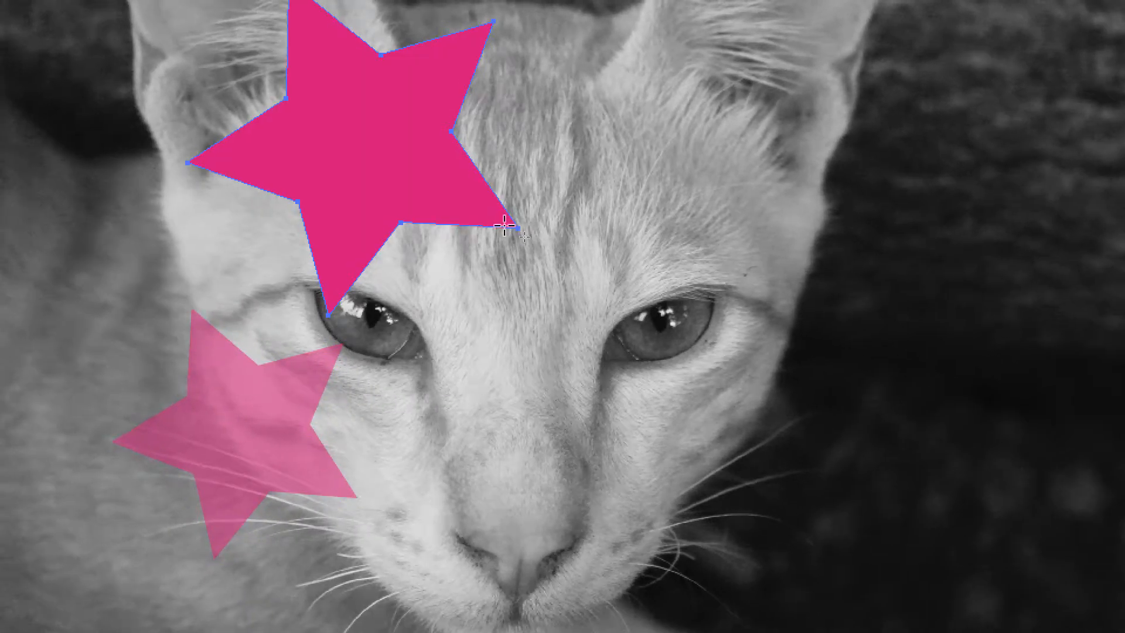
{"action": "left_click_drag", "start_coordinate": [504, 225], "coordinate": [508, 229]}
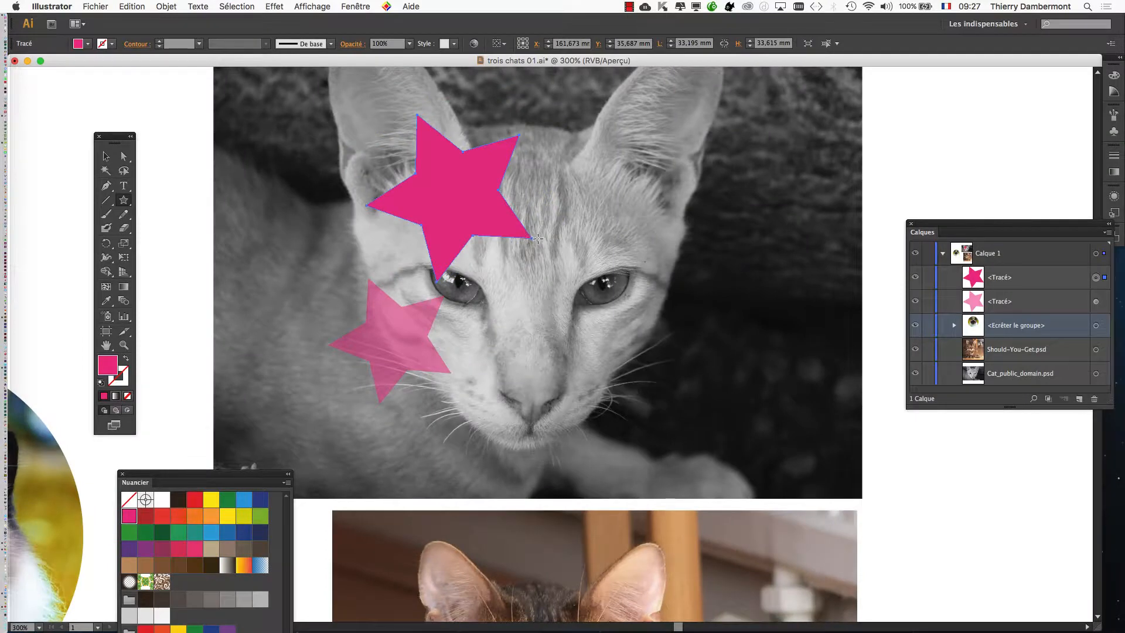
{"action": "left_click", "coordinate": [365, 6]}
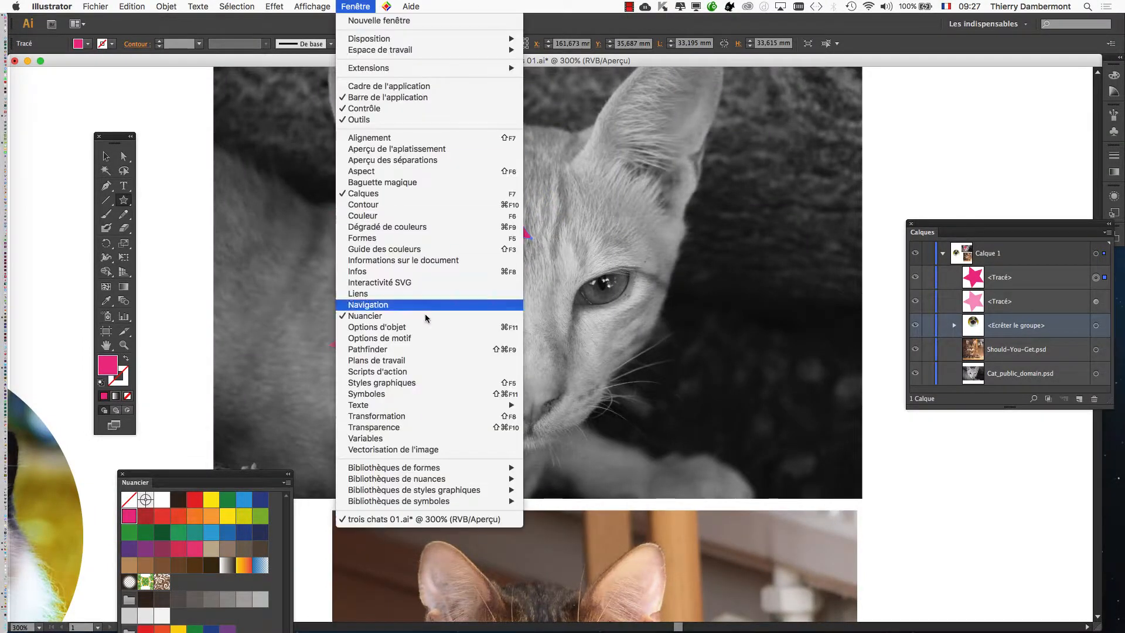
{"action": "left_click", "coordinate": [410, 428]}
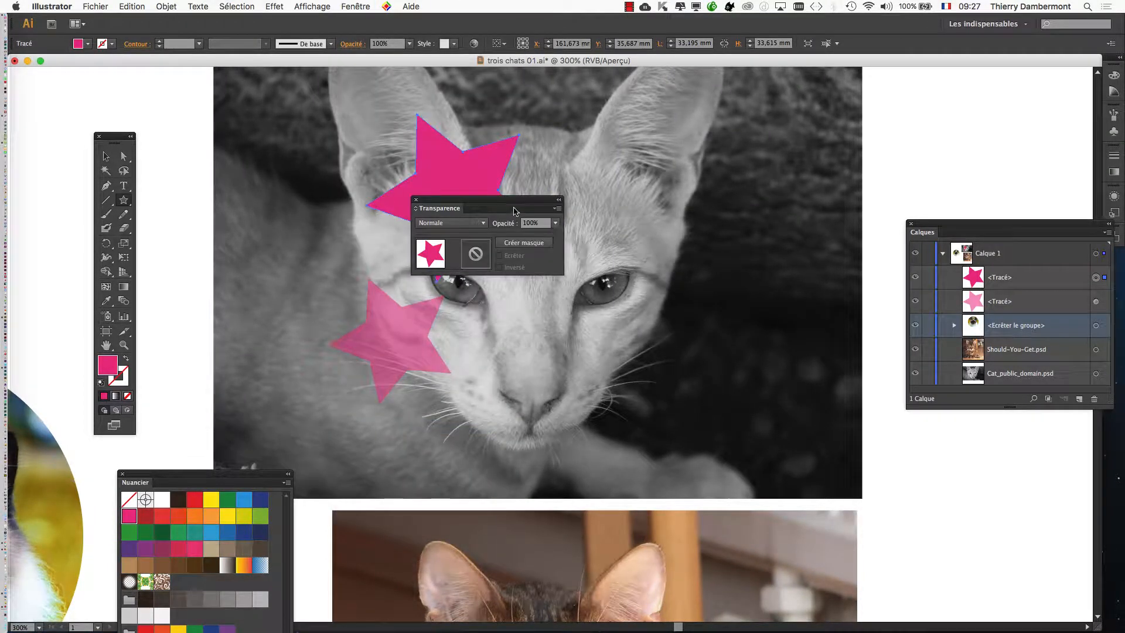
{"action": "left_click_drag", "start_coordinate": [524, 205], "coordinate": [794, 187]}
{"action": "left_click", "coordinate": [827, 205]}
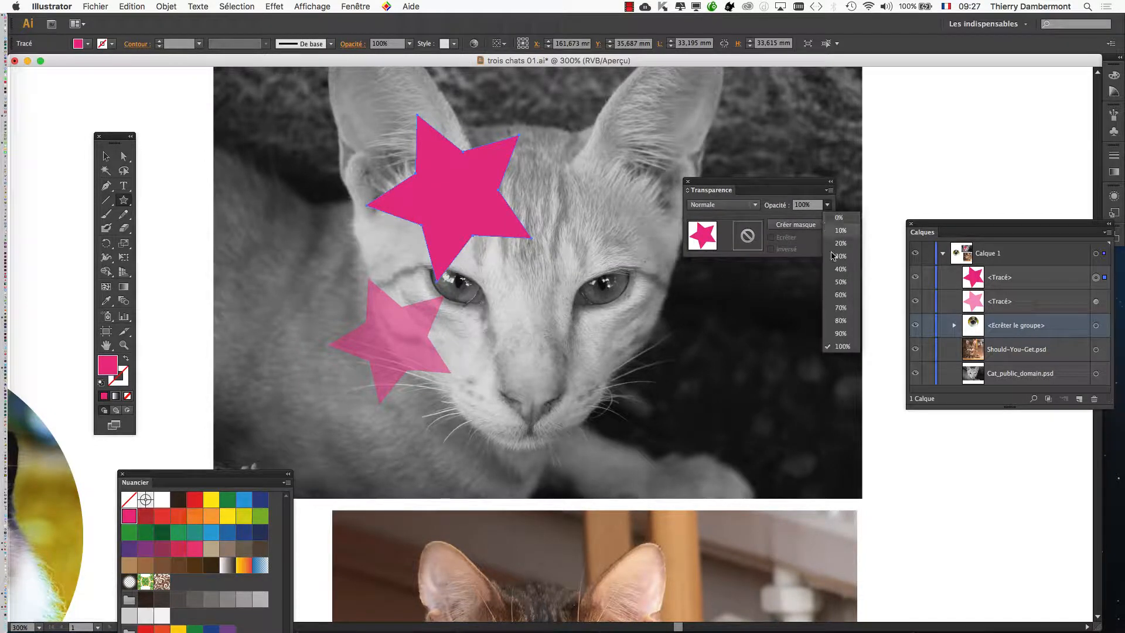
{"action": "left_click", "coordinate": [841, 282]}
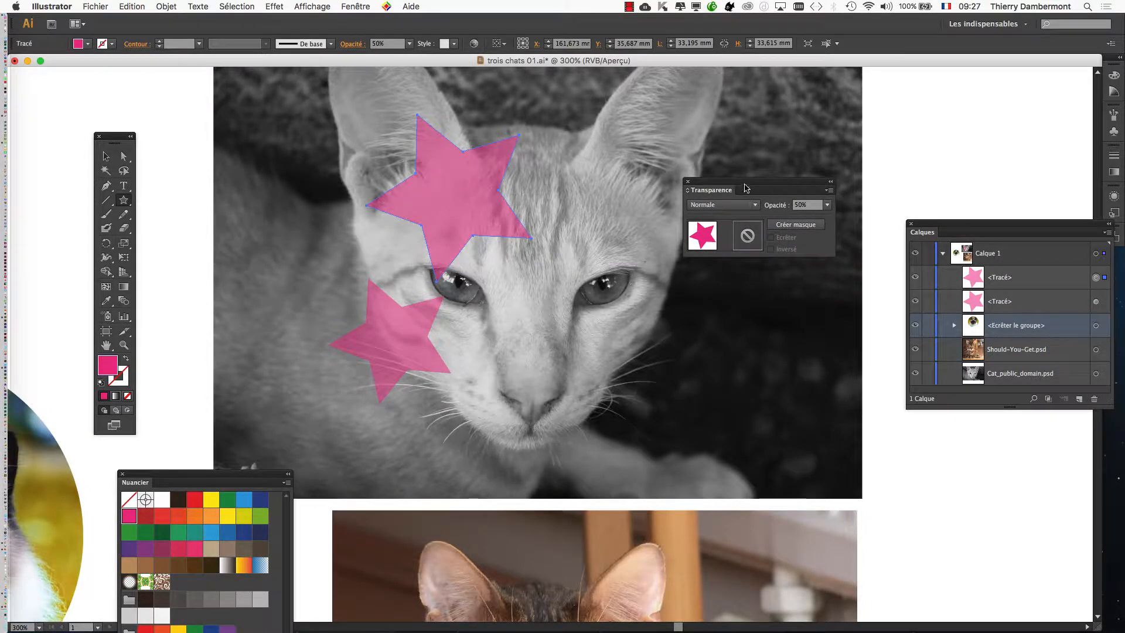
{"action": "left_click_drag", "start_coordinate": [746, 186], "coordinate": [871, 173]}
Duplicate the upper star onto the cat's other eye and enlarge the copy to about 50 mm wide, shifted up towards the ear
{"action": "left_click", "coordinate": [107, 156]}
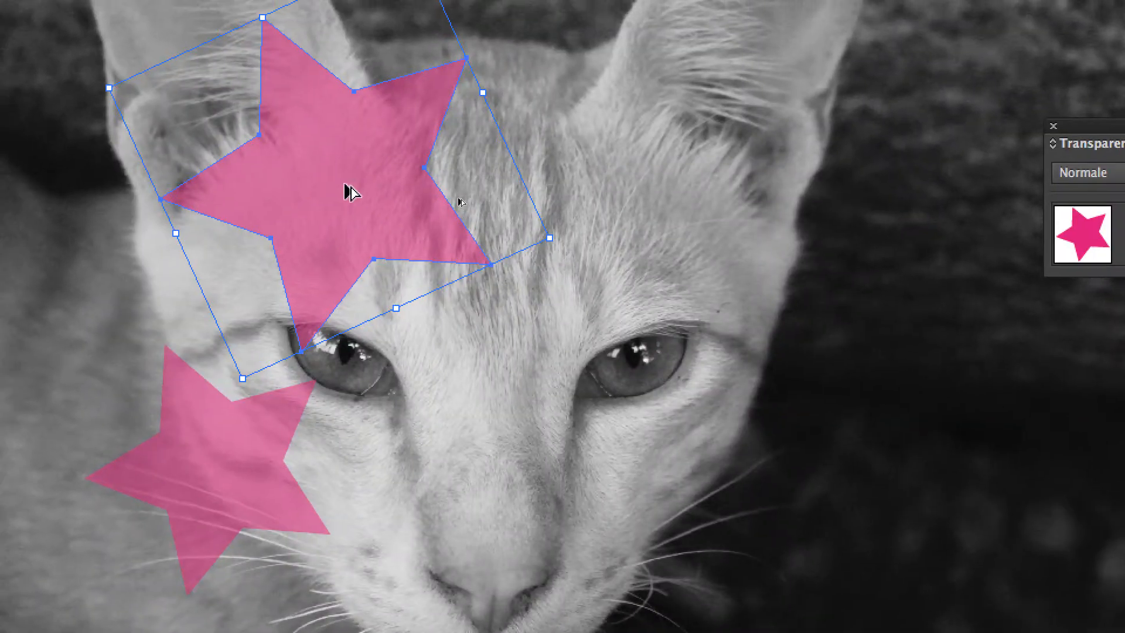
{"action": "left_click_drag", "start_coordinate": [350, 192], "coordinate": [672, 382]}
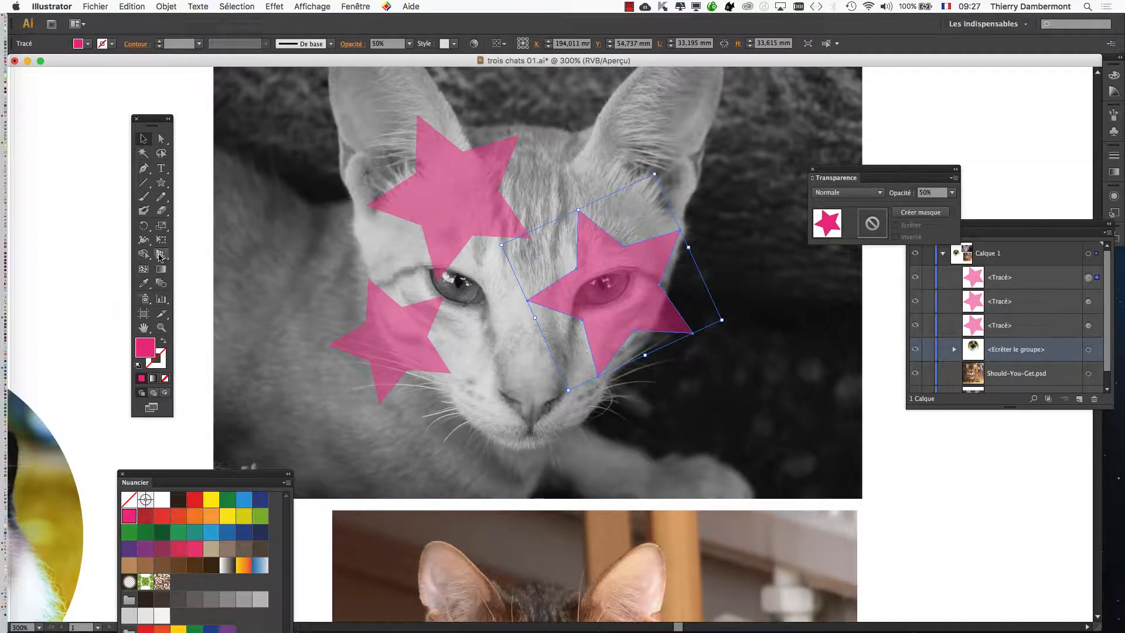
{"action": "left_click", "coordinate": [160, 256]}
{"action": "left_click_drag", "start_coordinate": [722, 320], "coordinate": [833, 369]}
{"action": "left_click_drag", "start_coordinate": [736, 346], "coordinate": [713, 260]}
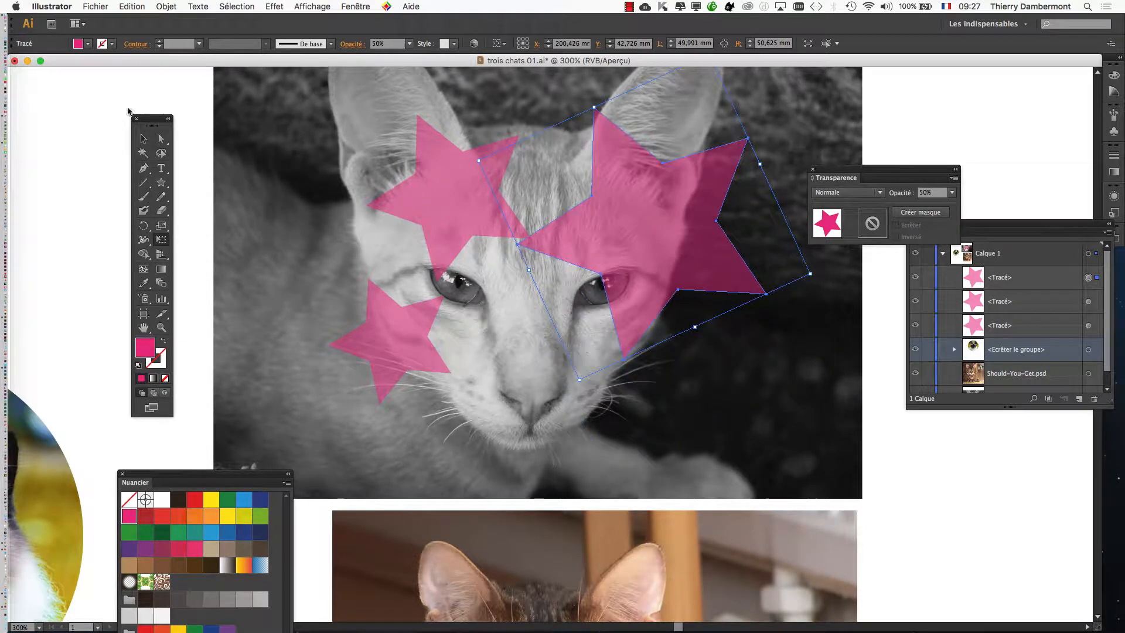
Duplicate the 33 mm star between the ears, shrink the copy to about 22 mm wide and place it between the eyes
{"action": "left_click", "coordinate": [143, 138]}
{"action": "left_click", "coordinate": [446, 213]}
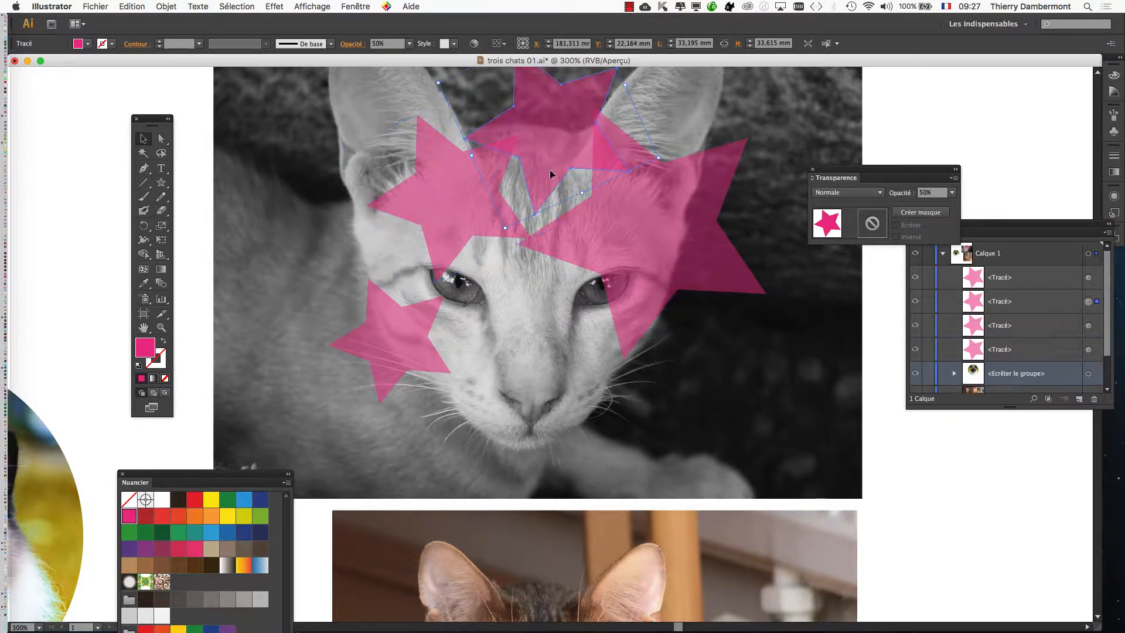
{"action": "scroll", "coordinate": [635, 231], "scroll_direction": "up", "scroll_amount": 2}
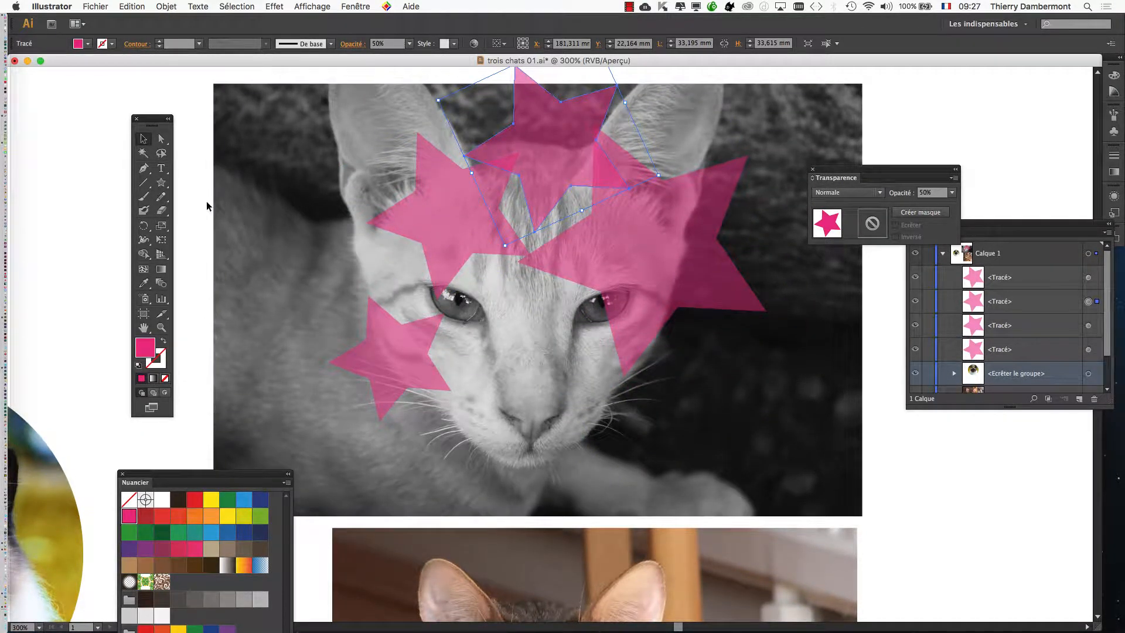
{"action": "left_click", "coordinate": [167, 238]}
{"action": "scroll", "coordinate": [646, 126], "scroll_direction": "up", "scroll_amount": 3}
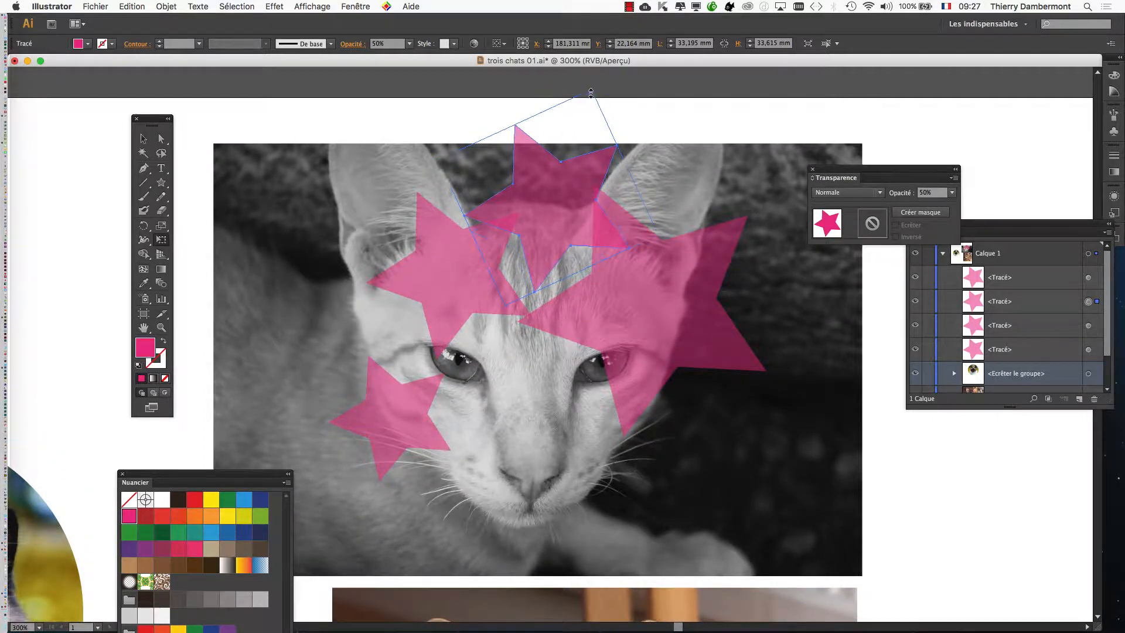
{"action": "left_click_drag", "start_coordinate": [591, 92], "coordinate": [523, 419]}
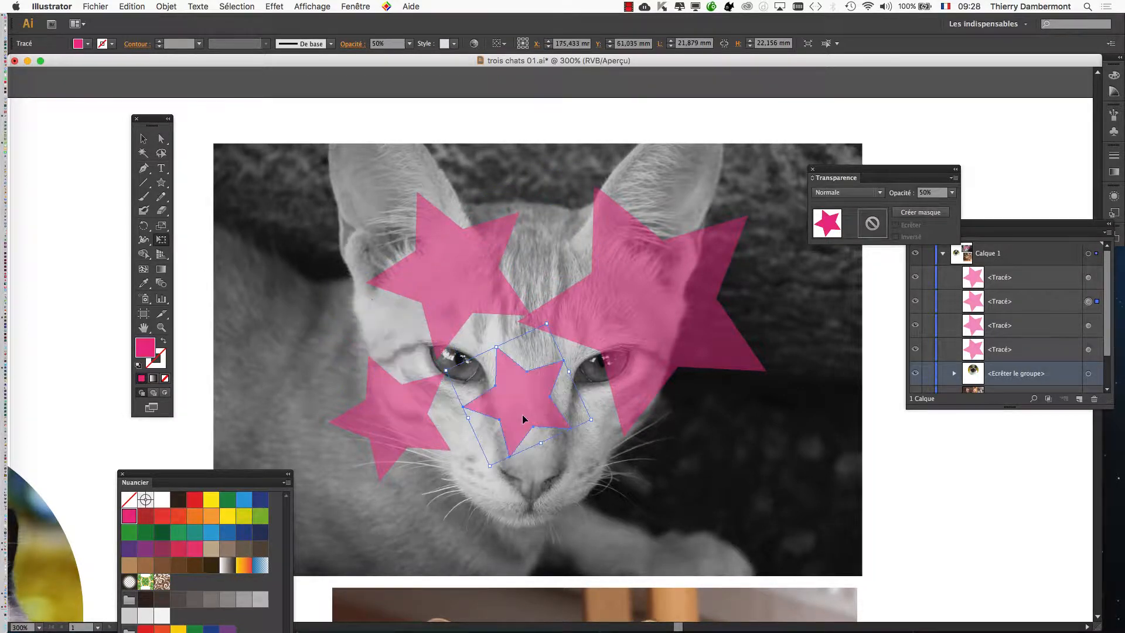
Scatter copies of the small star over the cat's cheeks, muzzle, nose and forehead until the face is mostly covered
{"action": "left_click", "coordinate": [143, 139]}
{"action": "left_click_drag", "start_coordinate": [419, 359], "coordinate": [416, 363]}
{"action": "left_click_drag", "start_coordinate": [491, 493], "coordinate": [571, 404]}
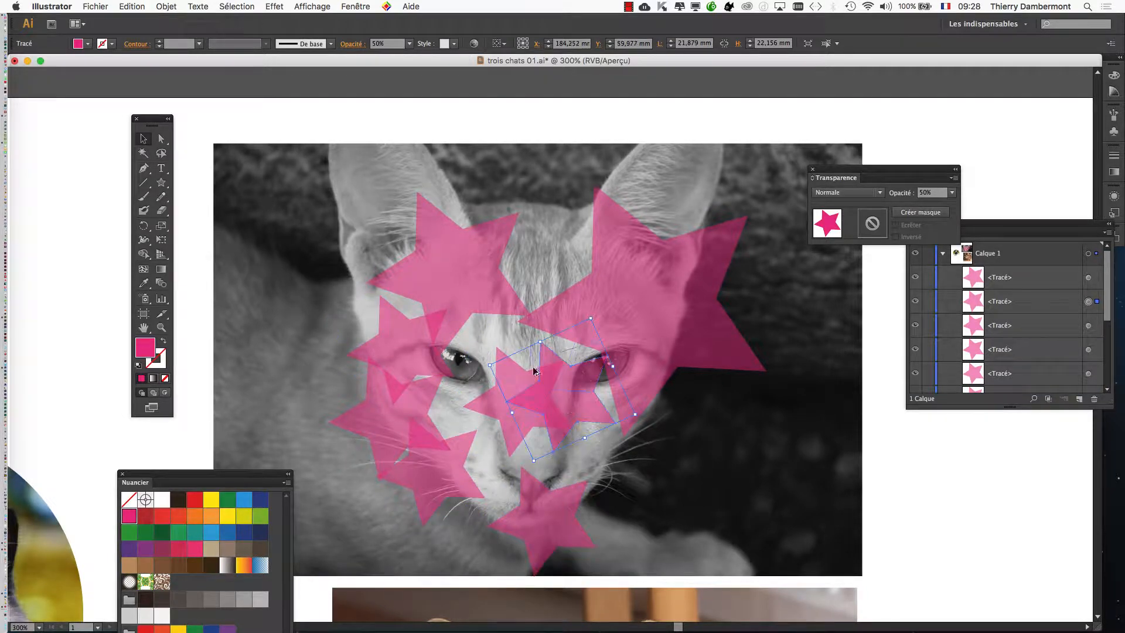
{"action": "left_click_drag", "start_coordinate": [535, 370], "coordinate": [504, 352]}
{"action": "left_click_drag", "start_coordinate": [469, 421], "coordinate": [652, 456]}
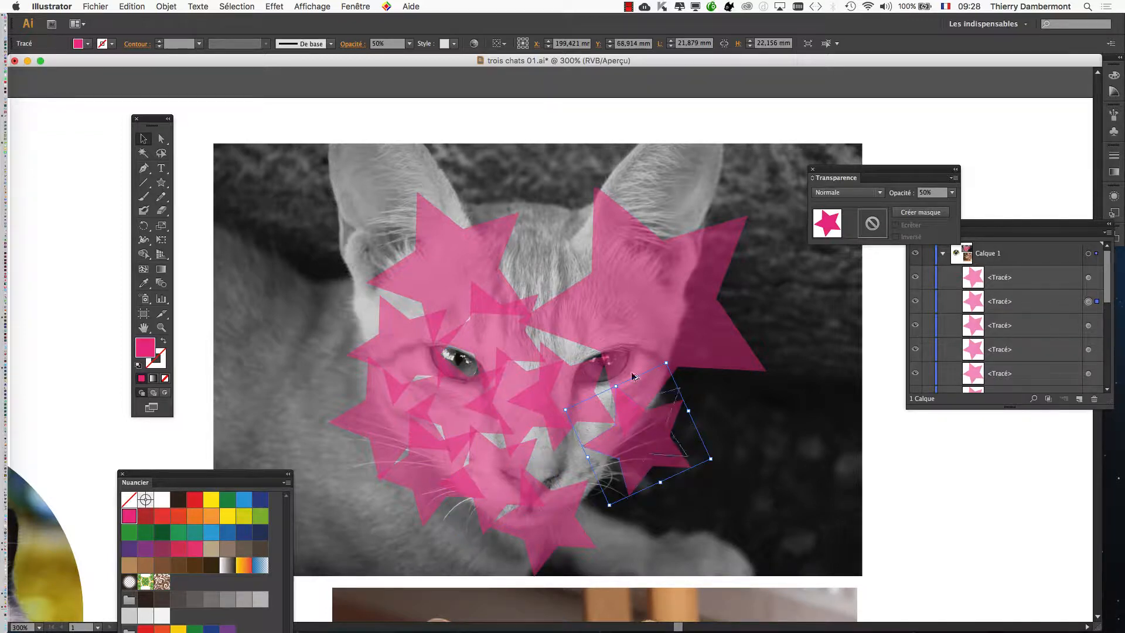
{"action": "left_click_drag", "start_coordinate": [551, 235], "coordinate": [558, 266]}
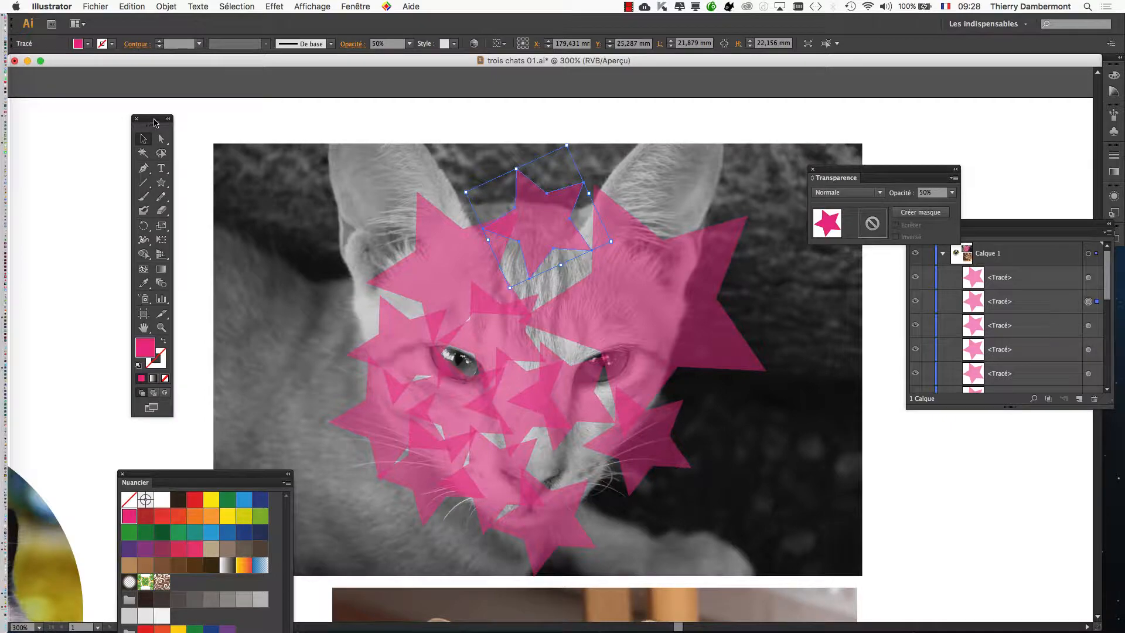
Draw a closed freehand outline about 54 × 55 mm around the grey cat's face with the Pencil tool
{"action": "left_click_drag", "start_coordinate": [155, 122], "coordinate": [201, 139]}
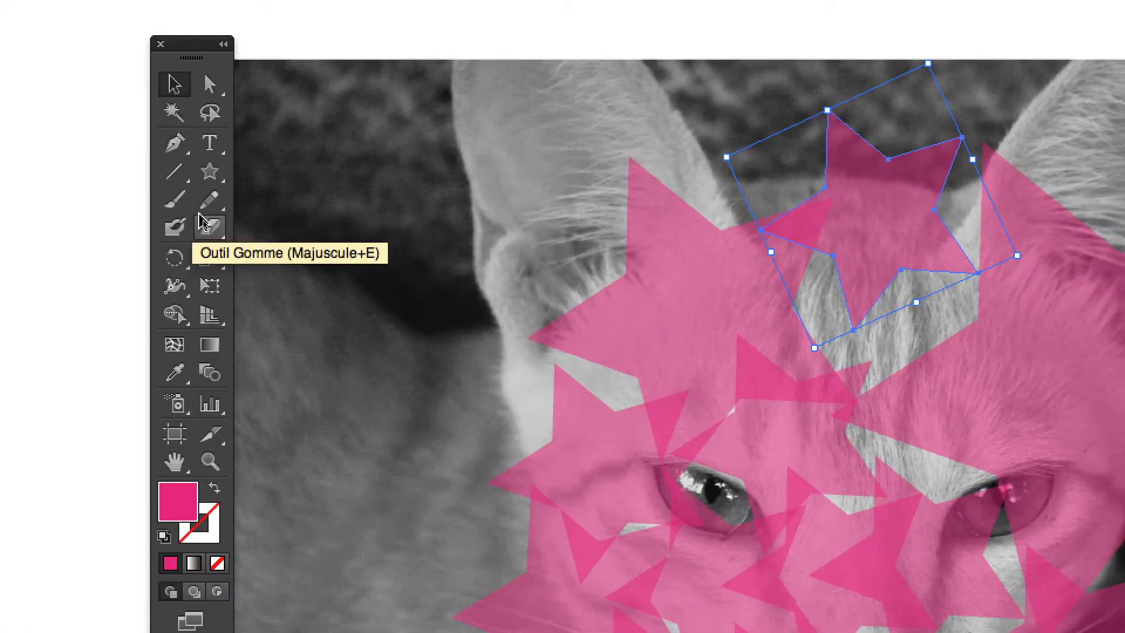
{"action": "left_click", "coordinate": [208, 202]}
{"action": "left_click_drag", "start_coordinate": [658, 423], "coordinate": [592, 507]}
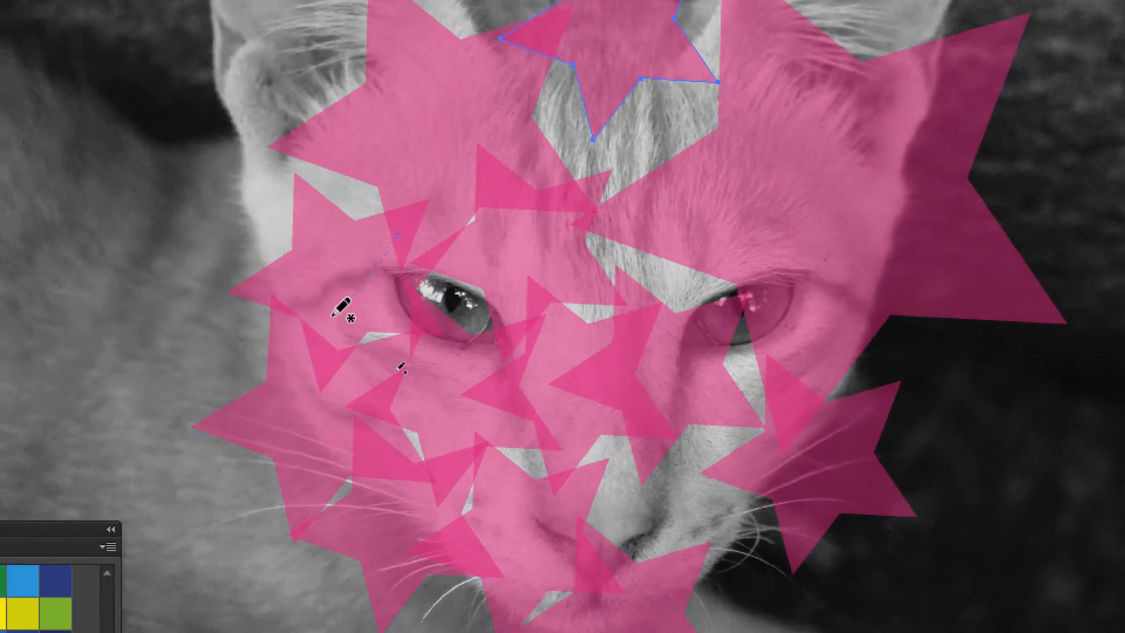
{"action": "mouse_move", "coordinate": [332, 317]}
{"action": "left_mouse_down"}
{"action": "mouse_move", "coordinate": [306, 411]}
{"action": "mouse_move", "coordinate": [300, 504]}
{"action": "mouse_move", "coordinate": [371, 538]}
{"action": "mouse_move", "coordinate": [442, 549]}
{"action": "left_mouse_up"}
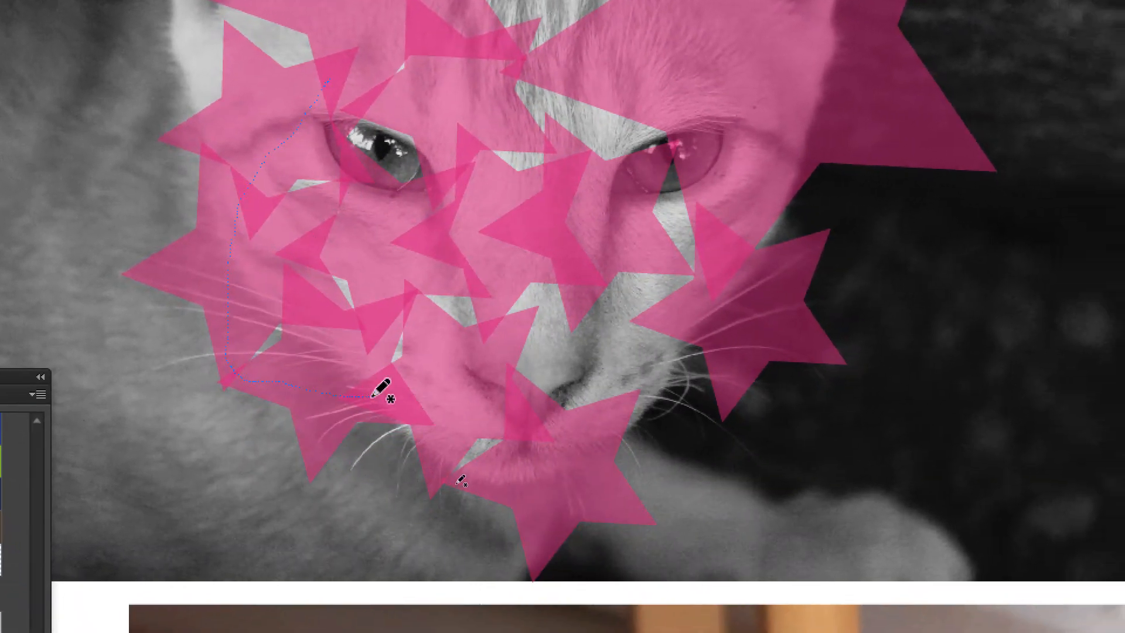
{"action": "mouse_move", "coordinate": [373, 397]}
{"action": "left_mouse_down"}
{"action": "mouse_move", "coordinate": [462, 386]}
{"action": "mouse_move", "coordinate": [562, 412]}
{"action": "mouse_move", "coordinate": [602, 418]}
{"action": "mouse_move", "coordinate": [616, 407]}
{"action": "left_mouse_up"}
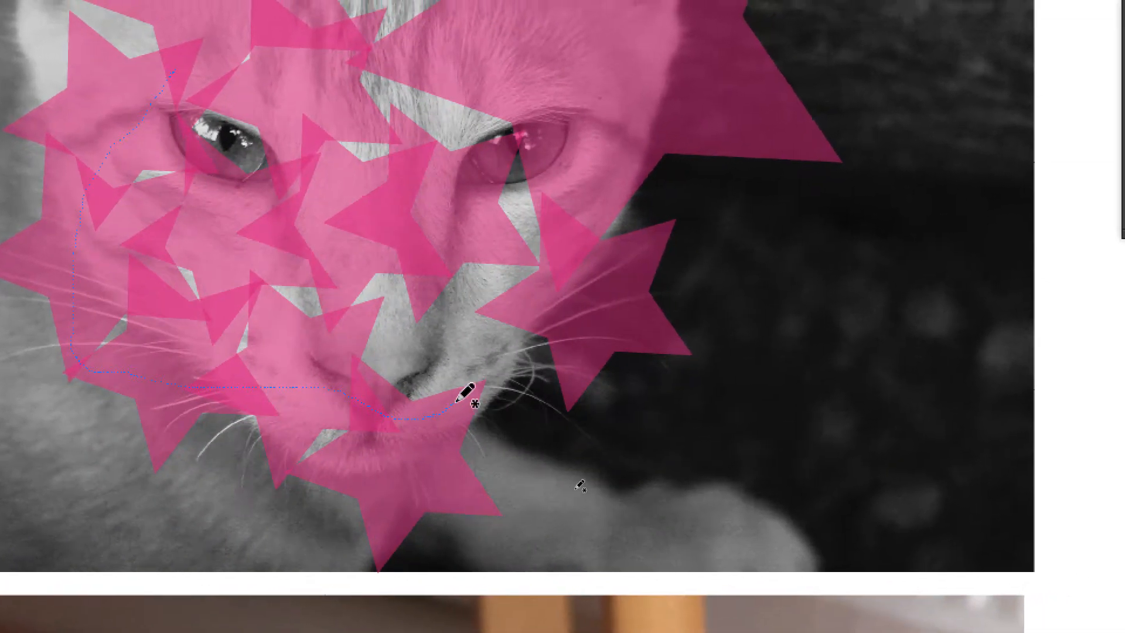
{"action": "mouse_move", "coordinate": [458, 401]}
{"action": "left_mouse_down"}
{"action": "mouse_move", "coordinate": [490, 380]}
{"action": "mouse_move", "coordinate": [510, 248]}
{"action": "mouse_move", "coordinate": [343, 192]}
{"action": "mouse_move", "coordinate": [193, 216]}
{"action": "mouse_move", "coordinate": [171, 332]}
{"action": "left_mouse_up"}
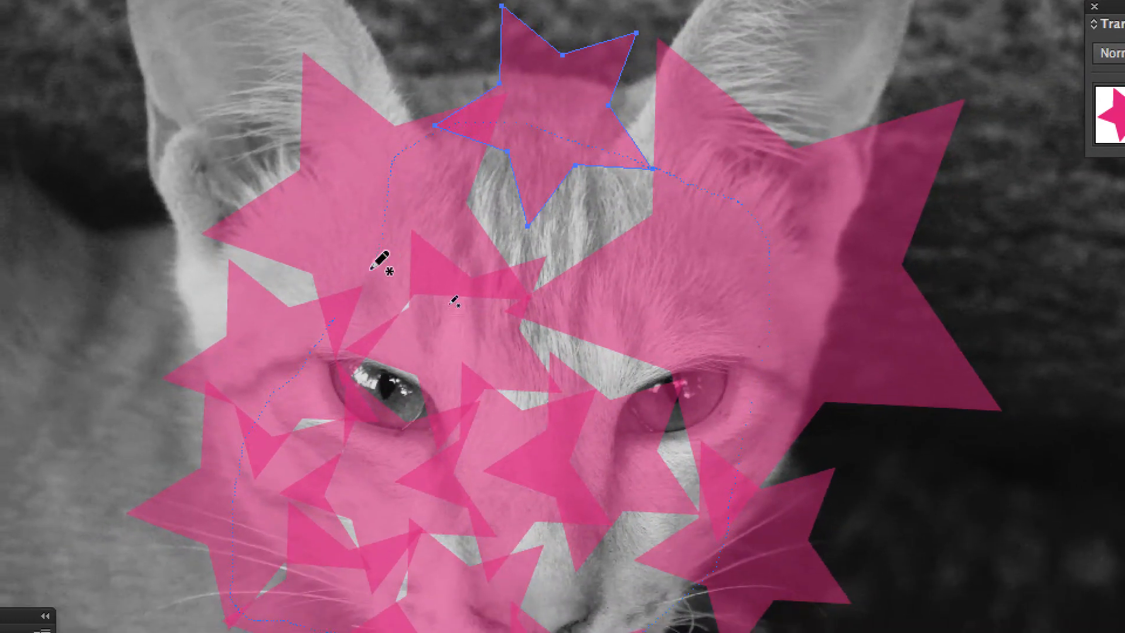
{"action": "left_click_drag", "start_coordinate": [370, 269], "coordinate": [373, 271]}
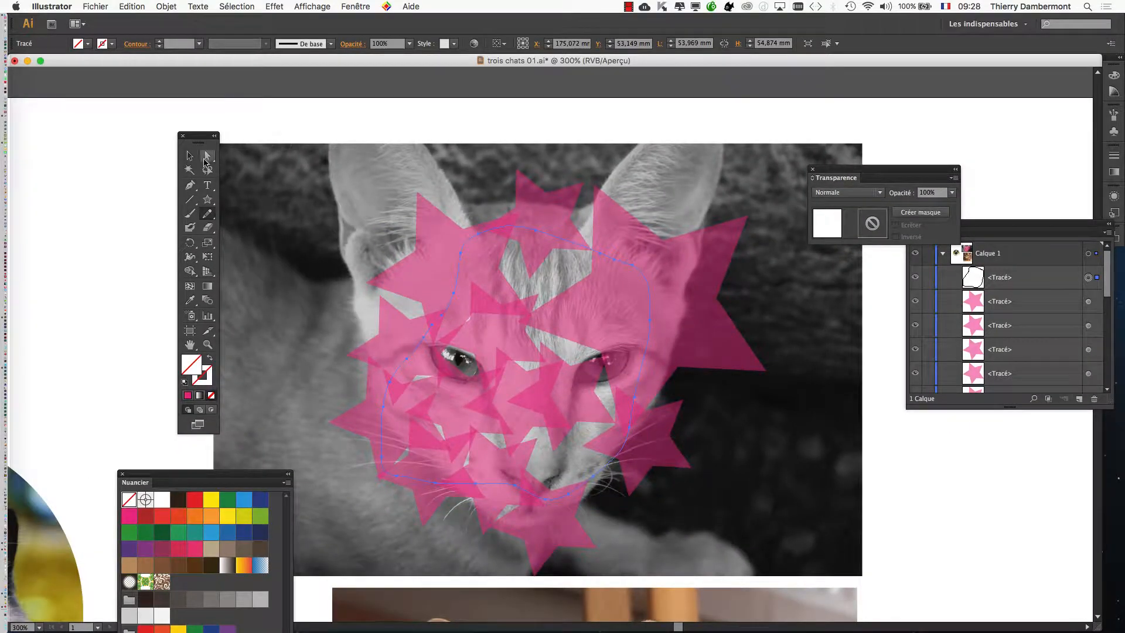
Fill the freehand face outline with magenta and set its opacity to 50%
{"action": "left_click", "coordinate": [189, 155]}
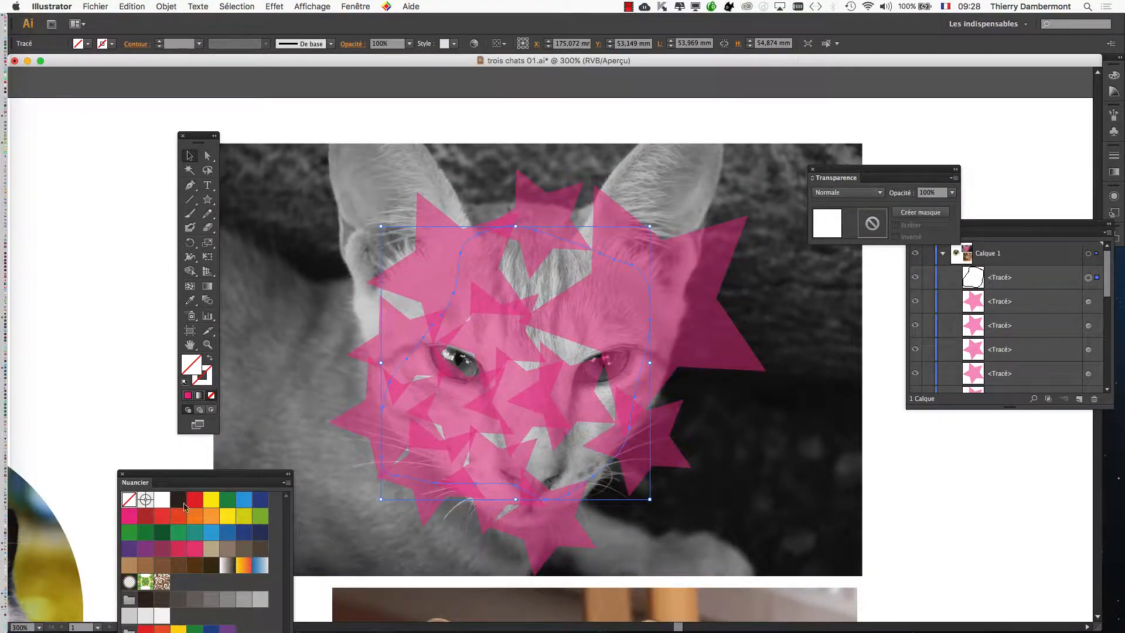
{"action": "left_click", "coordinate": [130, 517]}
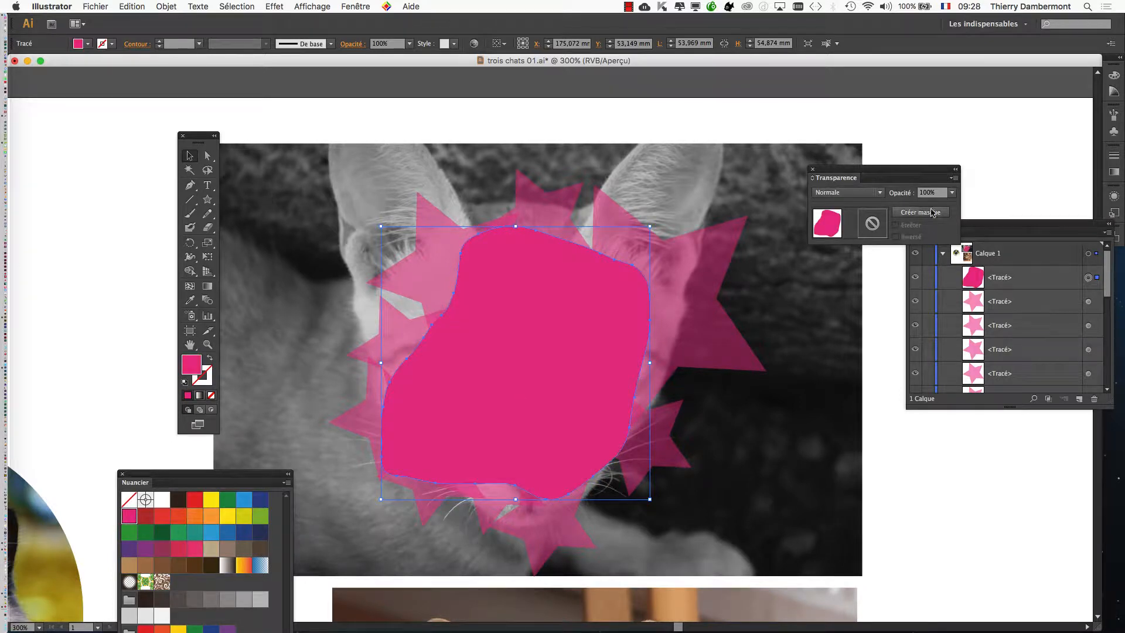
{"action": "left_click", "coordinate": [952, 193]}
{"action": "left_click", "coordinate": [964, 271]}
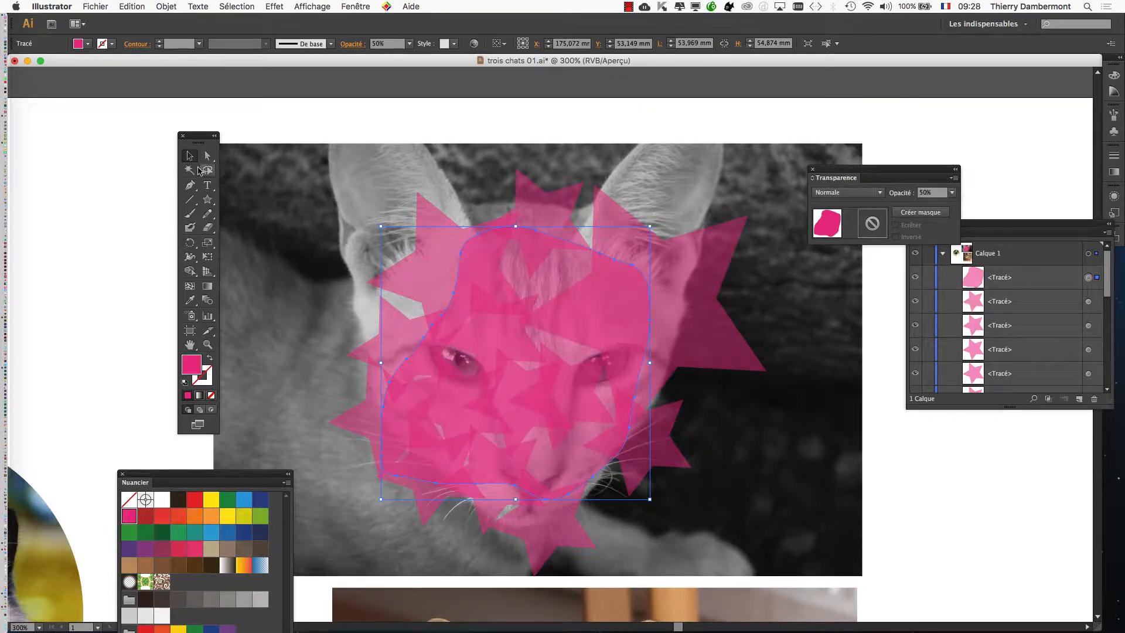
Place small magenta stars outside the cat's face: beside the ear, beside the cheek, and on the dark background opposite
{"action": "scroll", "coordinate": [570, 379], "scroll_direction": "up", "scroll_amount": 2}
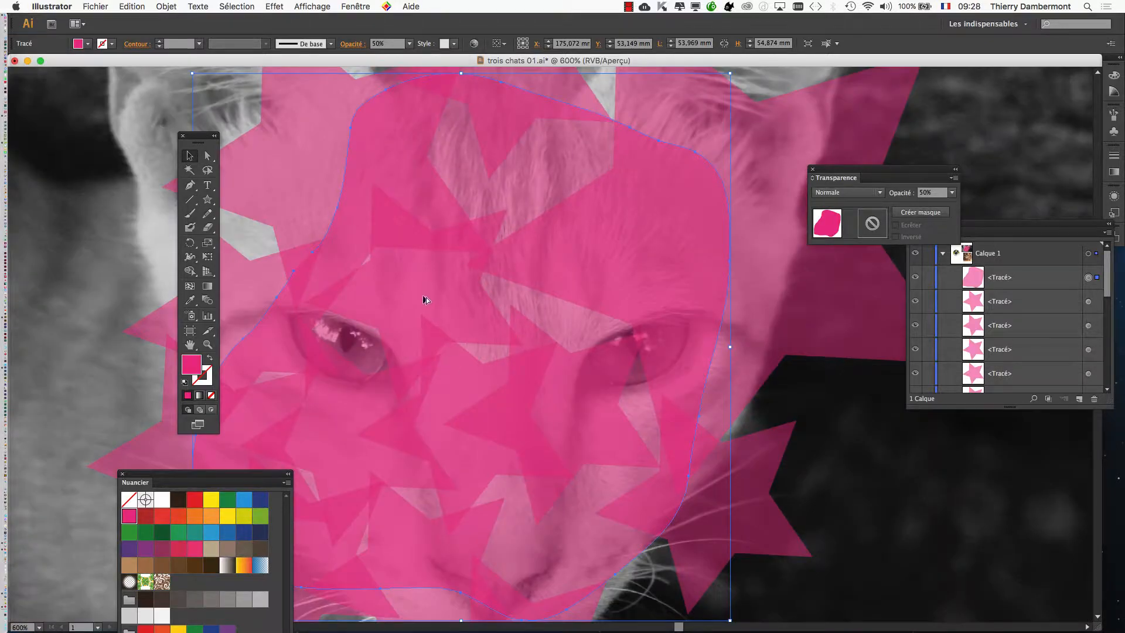
{"action": "scroll", "coordinate": [426, 300], "scroll_direction": "down", "scroll_amount": 2}
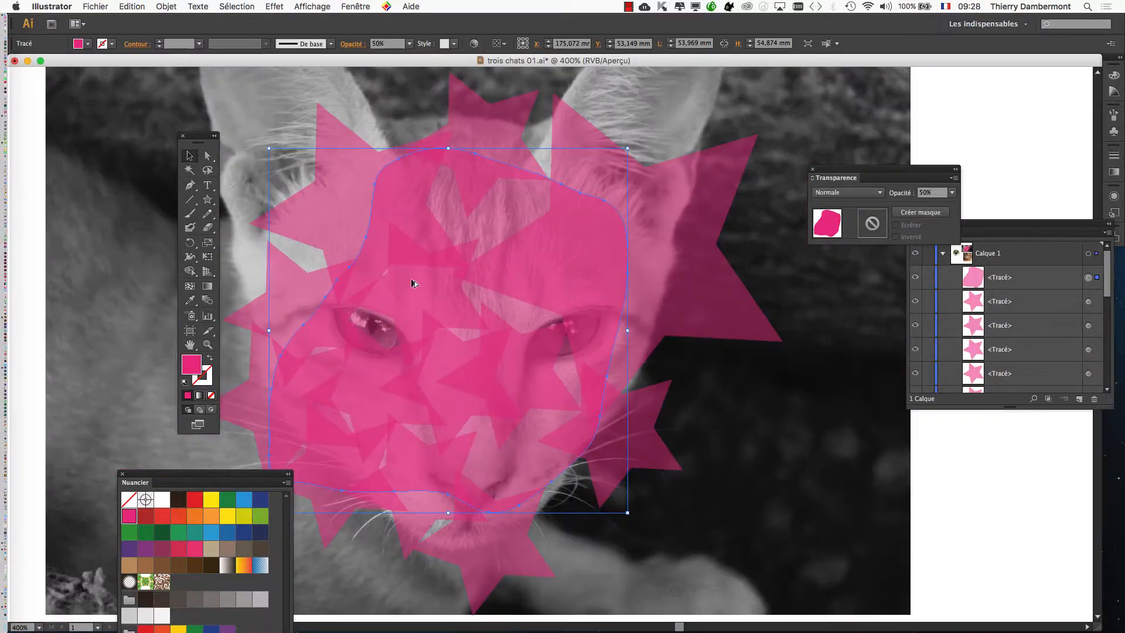
{"action": "left_click", "coordinate": [655, 461]}
{"action": "left_click_drag", "start_coordinate": [649, 453], "coordinate": [293, 415]}
{"action": "scroll", "coordinate": [595, 387], "scroll_direction": "down", "scroll_amount": 1}
{"action": "scroll", "coordinate": [637, 401], "scroll_direction": "down", "scroll_amount": 1}
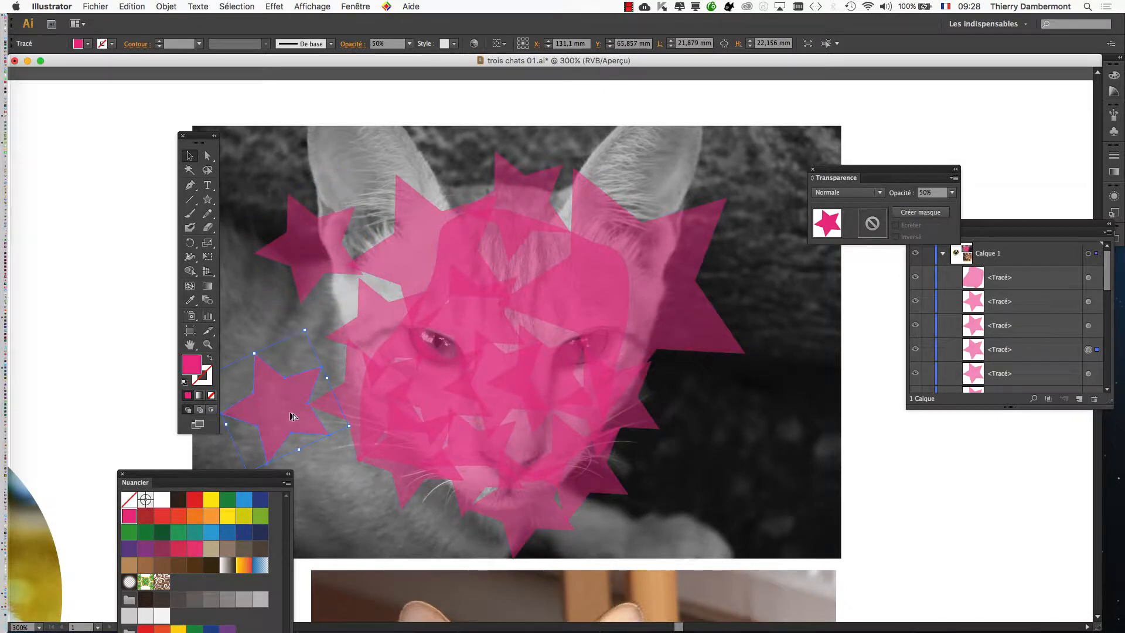
{"action": "left_click_drag", "start_coordinate": [704, 458], "coordinate": [713, 461]}
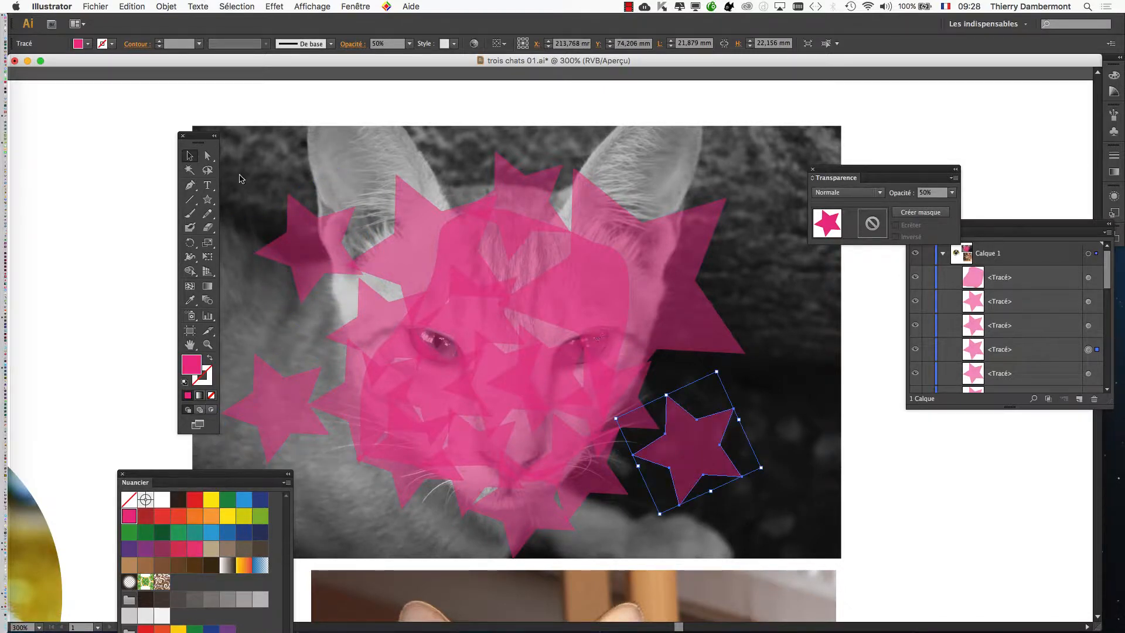
{"action": "left_click_drag", "start_coordinate": [191, 143], "coordinate": [125, 139]}
{"action": "left_click", "coordinate": [178, 253]}
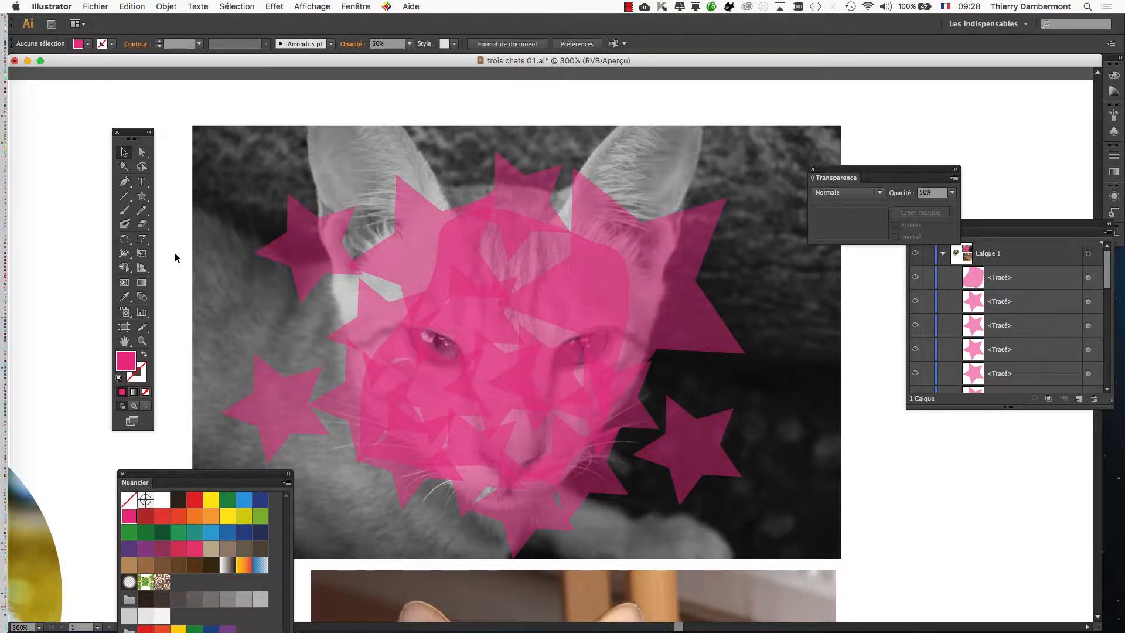
Save the document under the new name trois chats 02.ai, accepting the Illustrator CS6 options
{"action": "scroll", "coordinate": [400, 263], "scroll_direction": "down", "scroll_amount": 1}
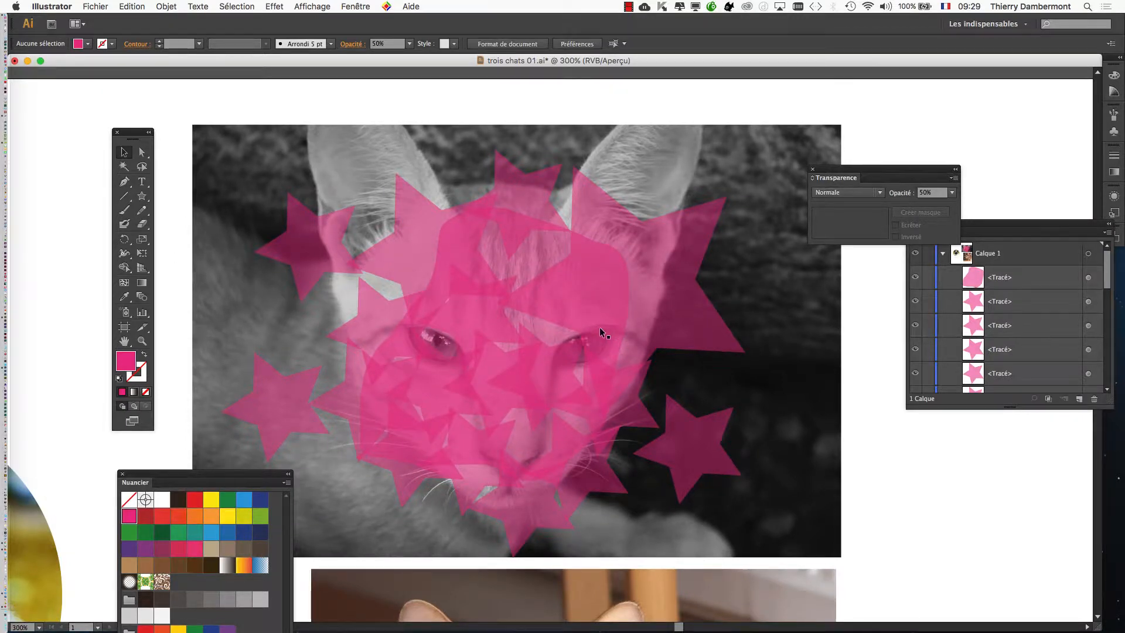
{"action": "scroll", "coordinate": [599, 327], "scroll_direction": "down", "scroll_amount": 1}
{"action": "left_click", "coordinate": [94, 6]}
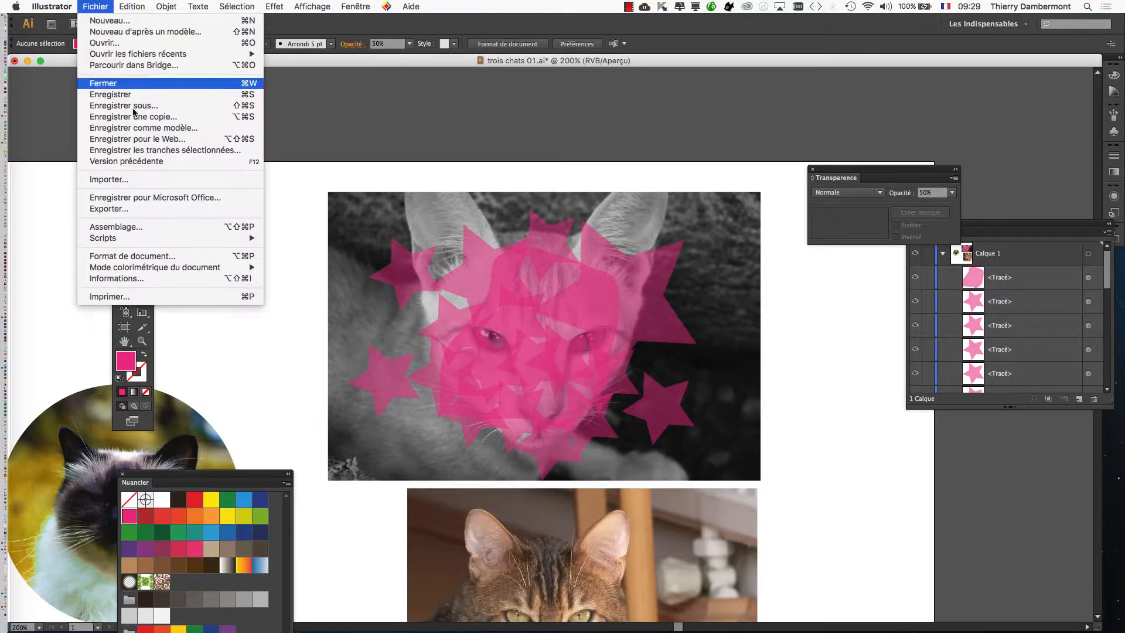
{"action": "left_click", "coordinate": [126, 105]}
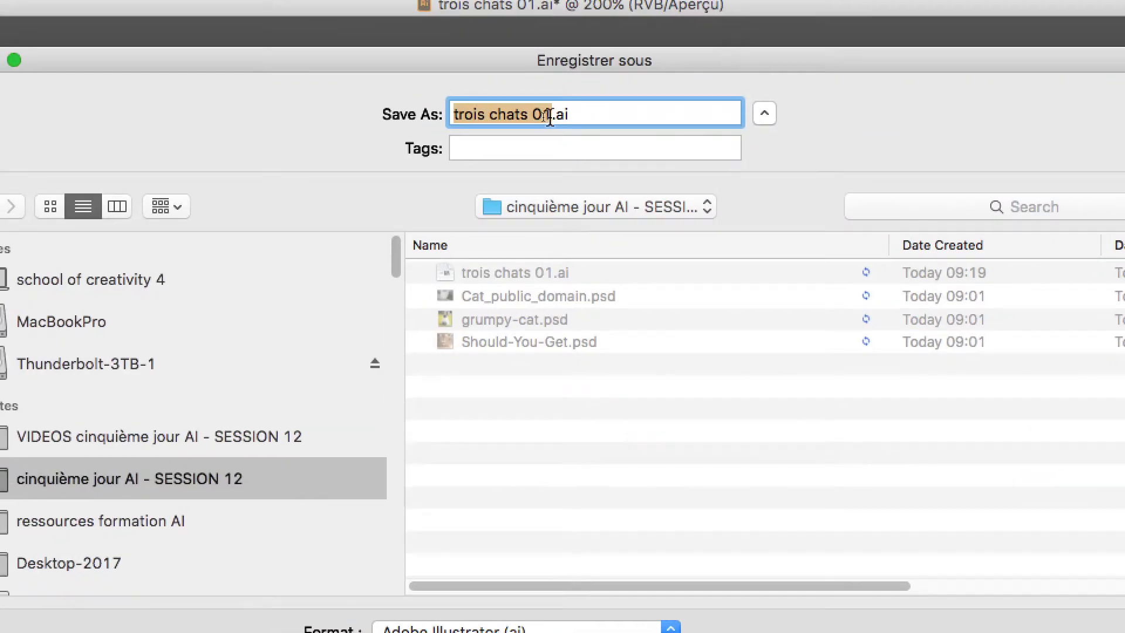
{"action": "left_click", "coordinate": [542, 118]}
{"action": "key", "text": "BackSpace"}
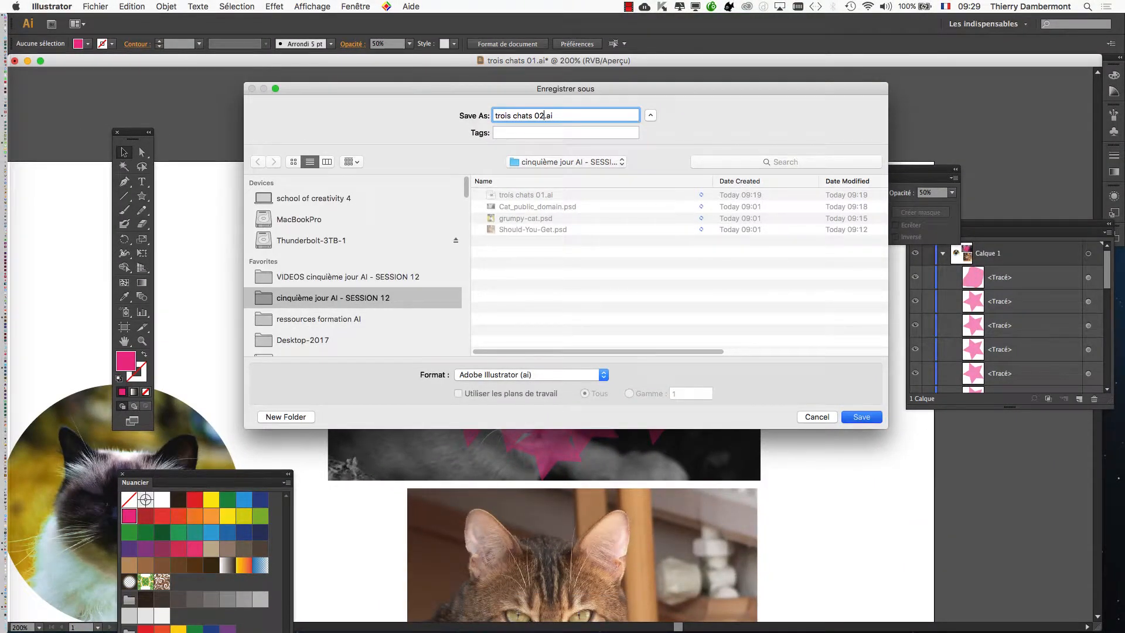
{"action": "key", "text": "Return"}
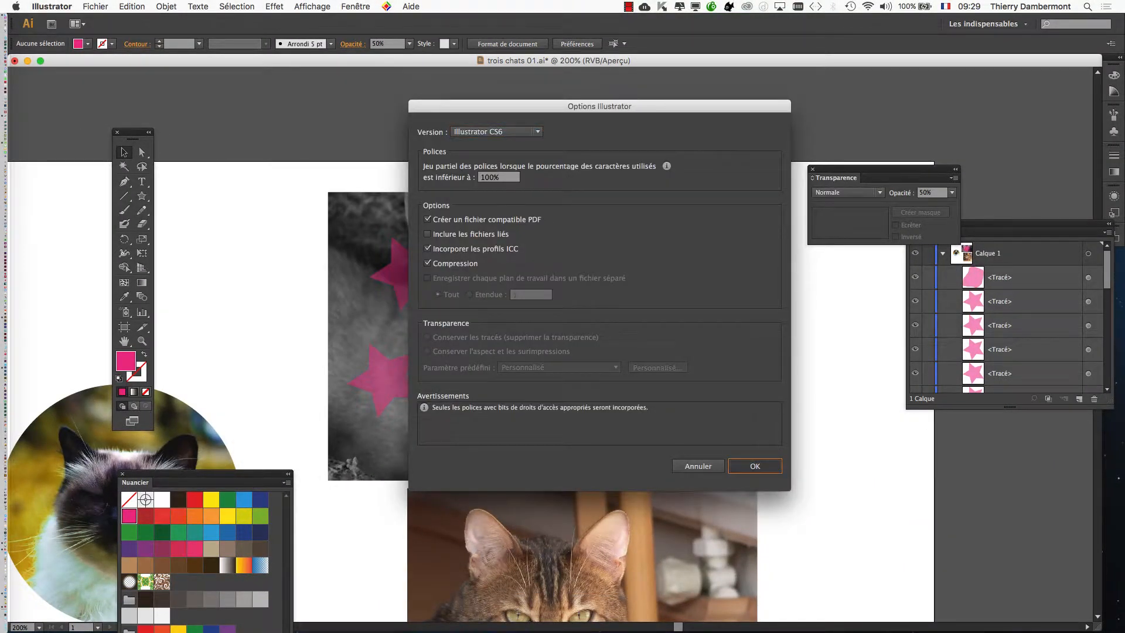
{"action": "key", "text": "Return"}
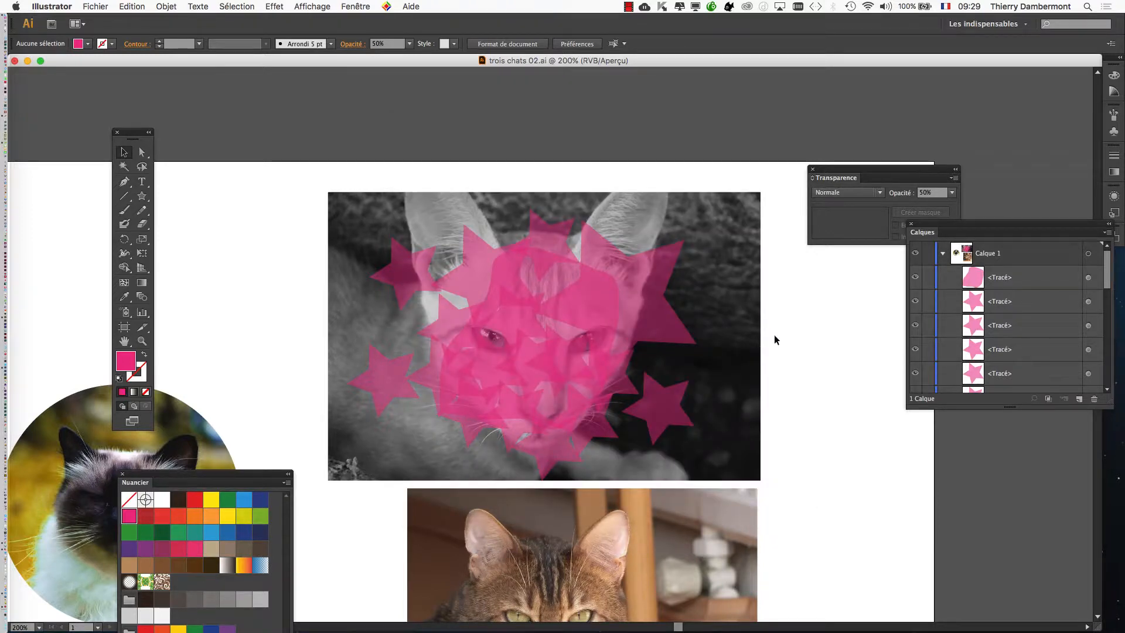
Move the tabby cat photo down and slightly sideways to separate it from the grey cat photo, and deselect it
{"action": "scroll", "coordinate": [774, 337], "scroll_direction": "down", "scroll_amount": 3}
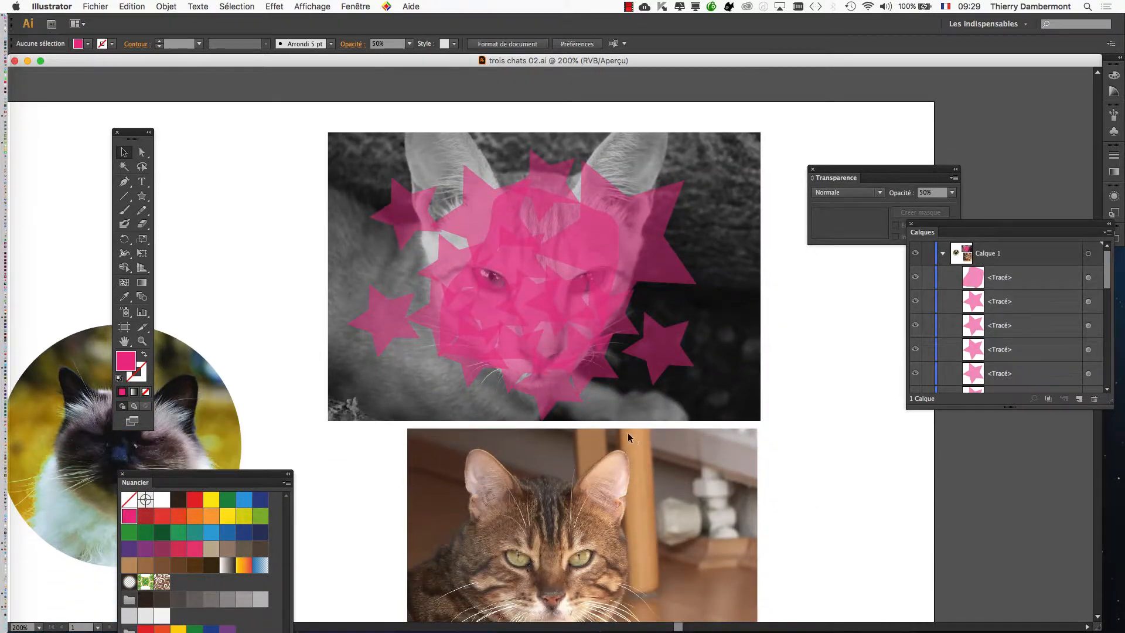
{"action": "left_click_drag", "start_coordinate": [651, 447], "coordinate": [680, 494]}
{"action": "left_click", "coordinate": [345, 139]}
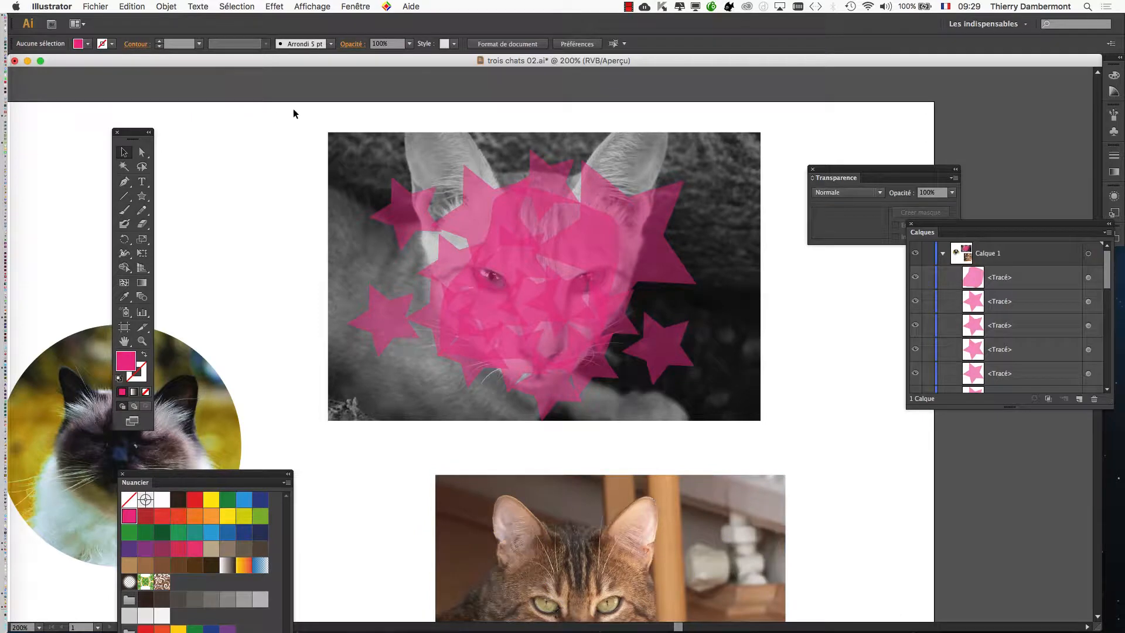
Select the grey cat photo together with all its stars and the freehand face shape
{"action": "left_click_drag", "start_coordinate": [293, 108], "coordinate": [761, 436]}
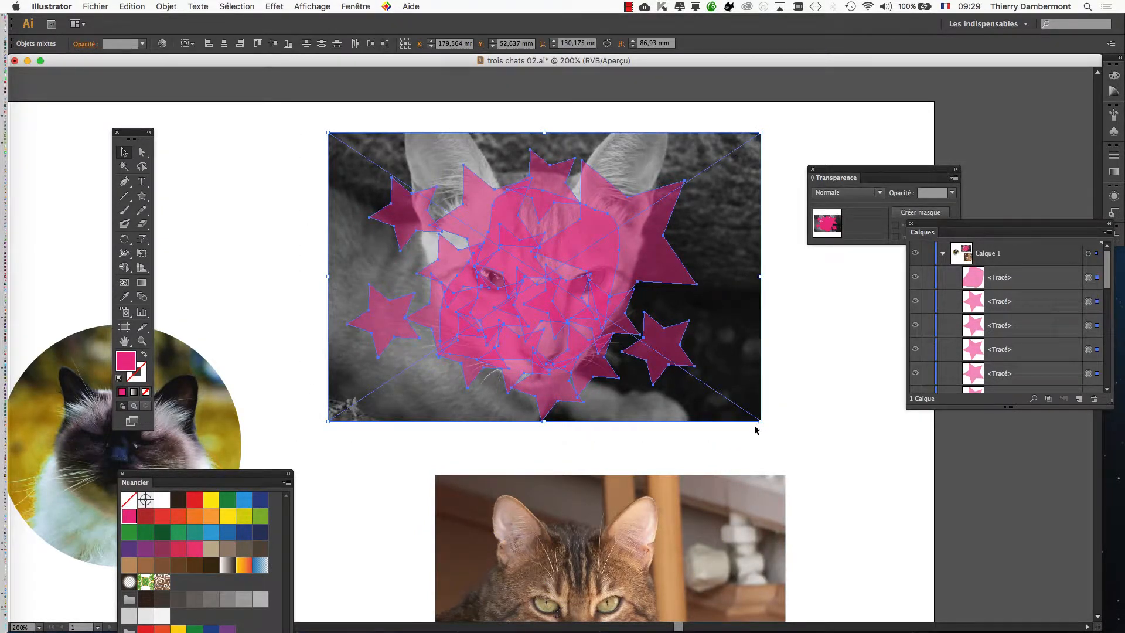
{"action": "left_click_drag", "start_coordinate": [303, 123], "coordinate": [530, 311]}
{"action": "left_click", "coordinate": [276, 123]}
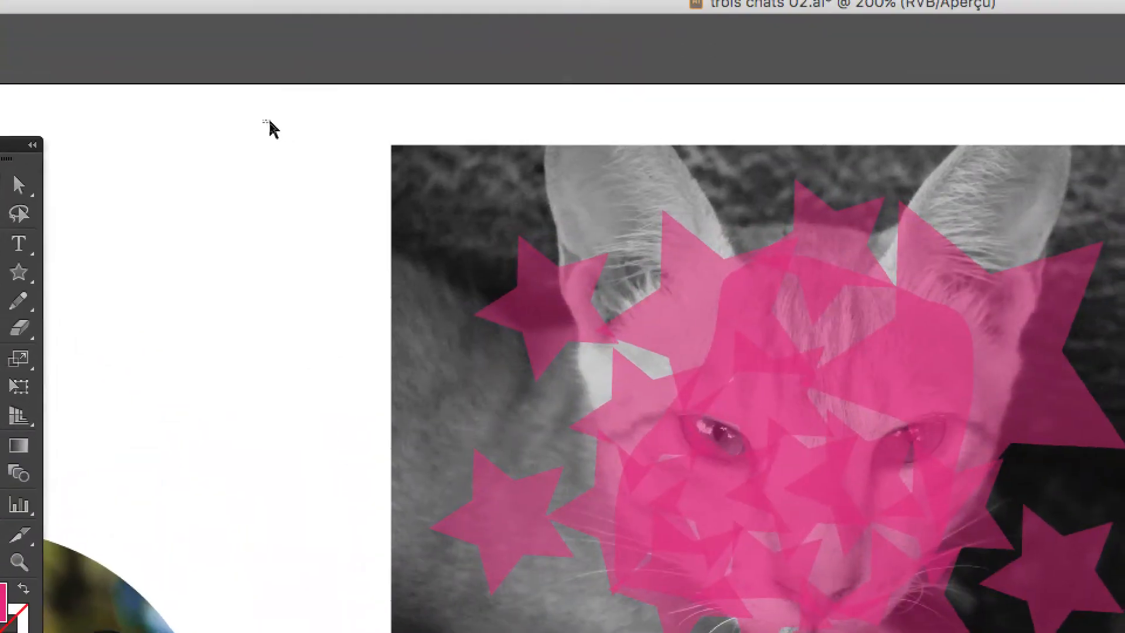
{"action": "left_click_drag", "start_coordinate": [269, 122], "coordinate": [604, 332]}
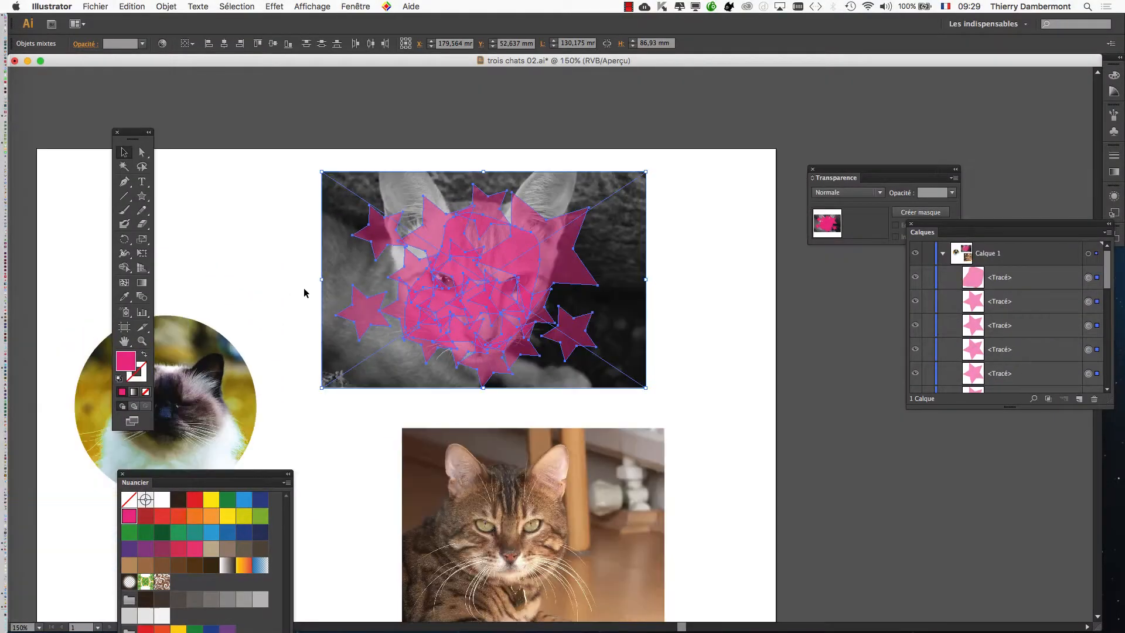
{"action": "left_click_drag", "start_coordinate": [417, 307], "coordinate": [462, 269]}
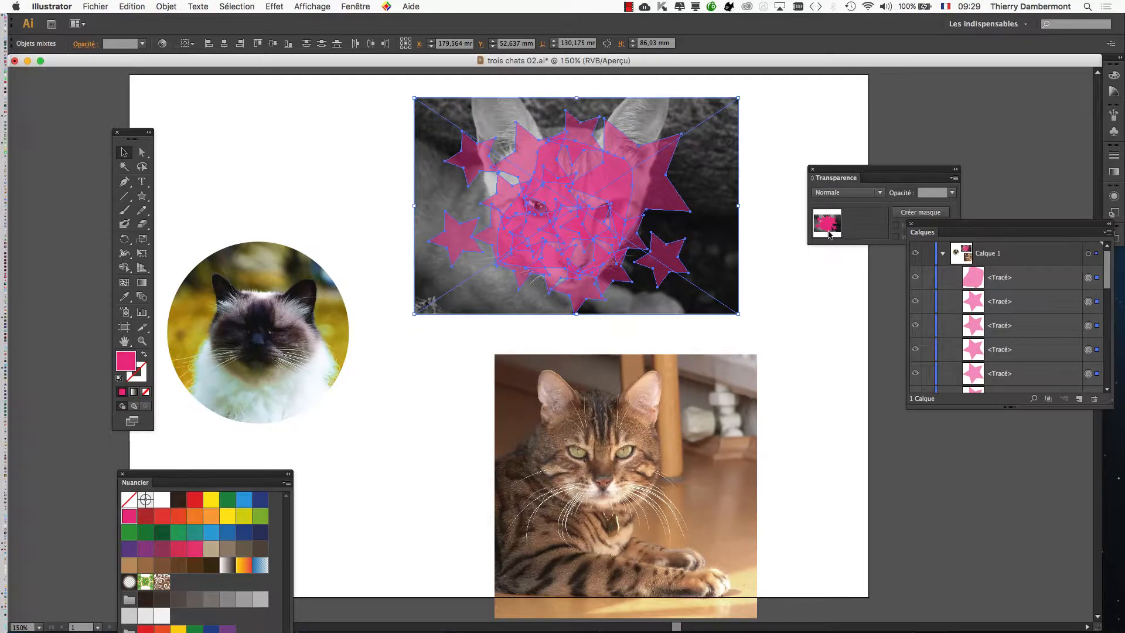
Move the Transparency panel off the Layers panel and lengthen the Layers panel to list more of the paths
{"action": "left_click_drag", "start_coordinate": [839, 173], "coordinate": [931, 107]}
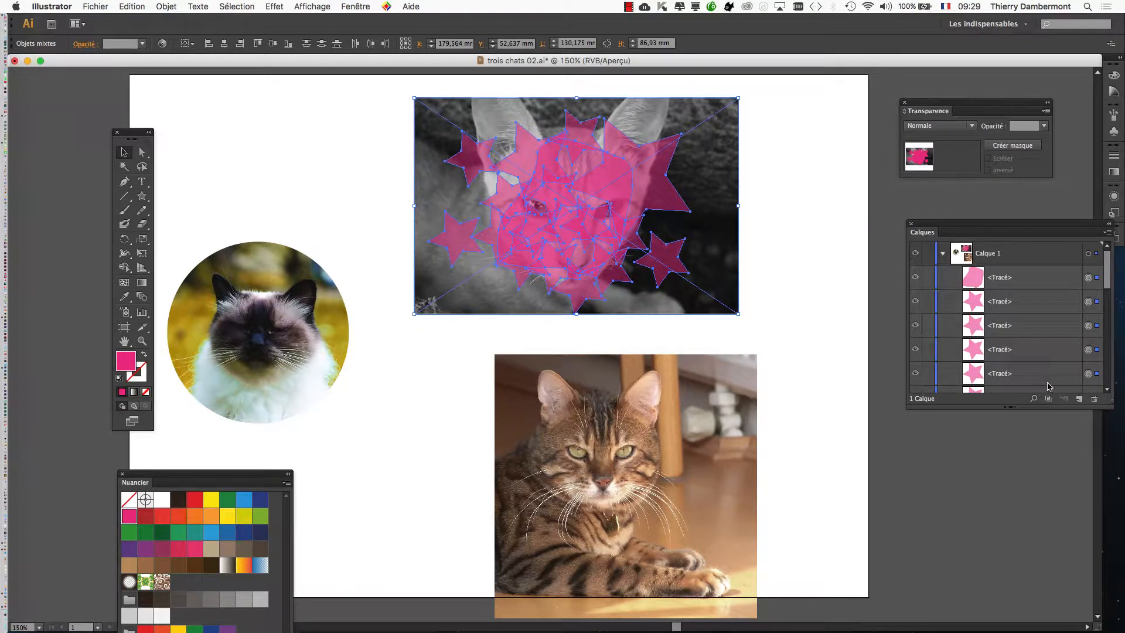
{"action": "left_click_drag", "start_coordinate": [1106, 399], "coordinate": [1109, 631]}
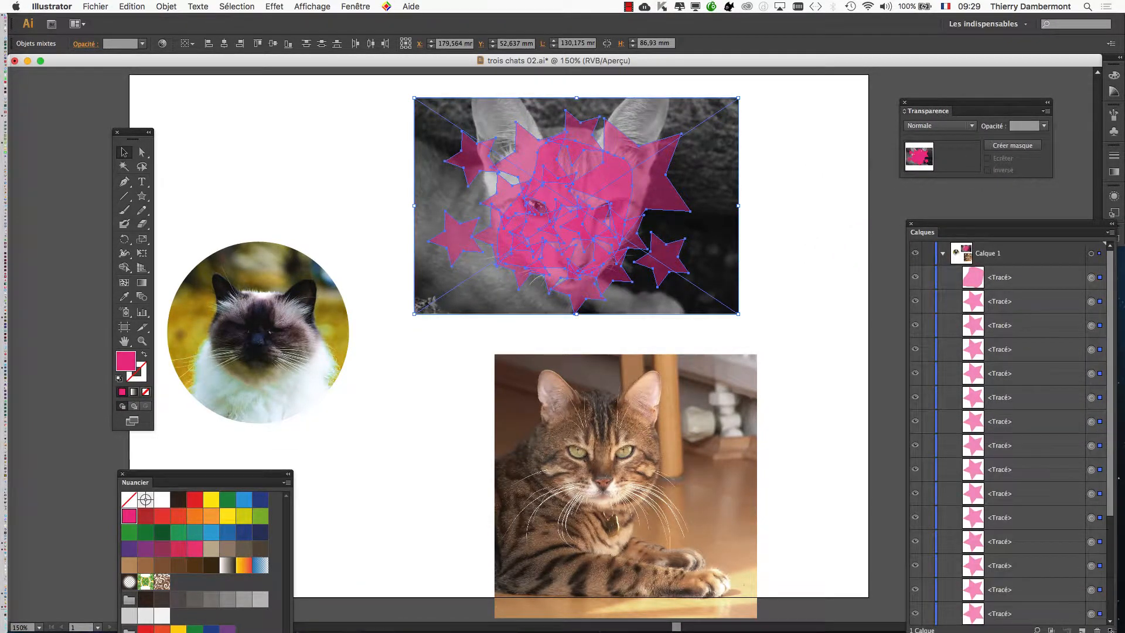
{"action": "scroll", "coordinate": [1014, 476], "scroll_direction": "down", "scroll_amount": 3}
{"action": "scroll", "coordinate": [1014, 477], "scroll_direction": "up", "scroll_amount": 3}
Create a clipping mask from the selected photo and shapes, and inspect the contents of the resulting clip group
{"action": "left_click", "coordinate": [175, 4]}
{"action": "mouse_move", "coordinate": [244, 326]}
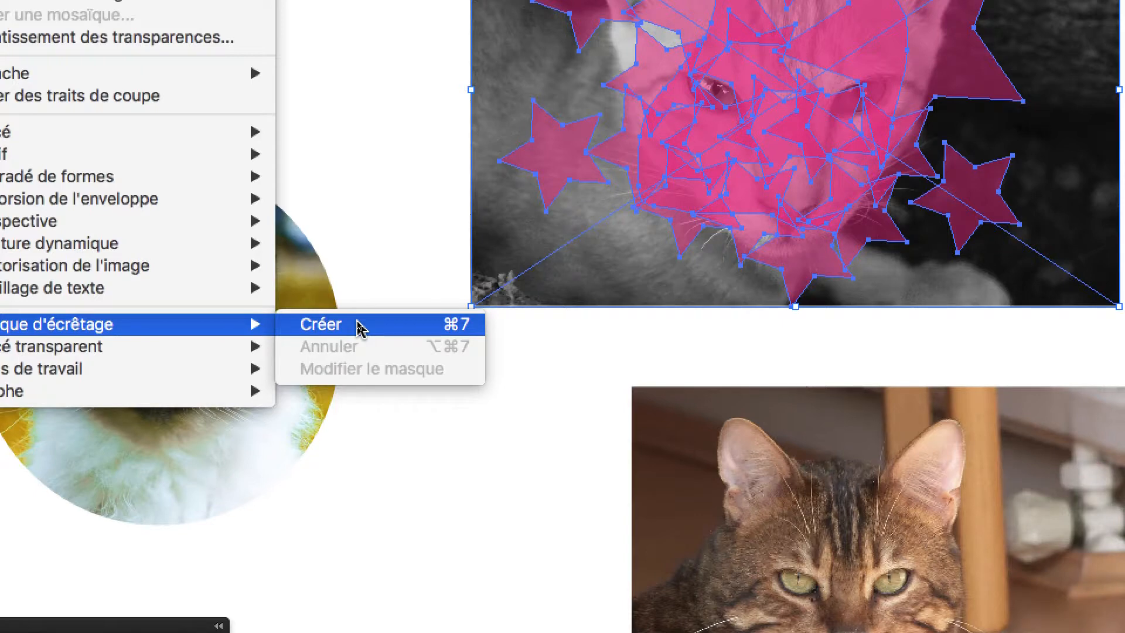
{"action": "left_click", "coordinate": [359, 326]}
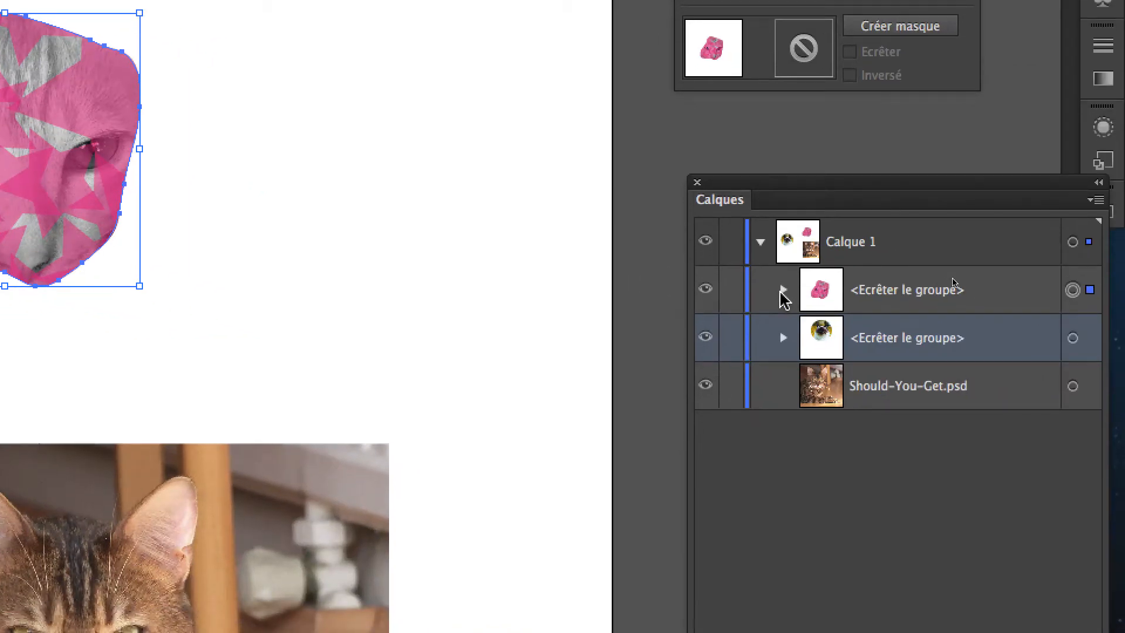
{"action": "left_click", "coordinate": [783, 289]}
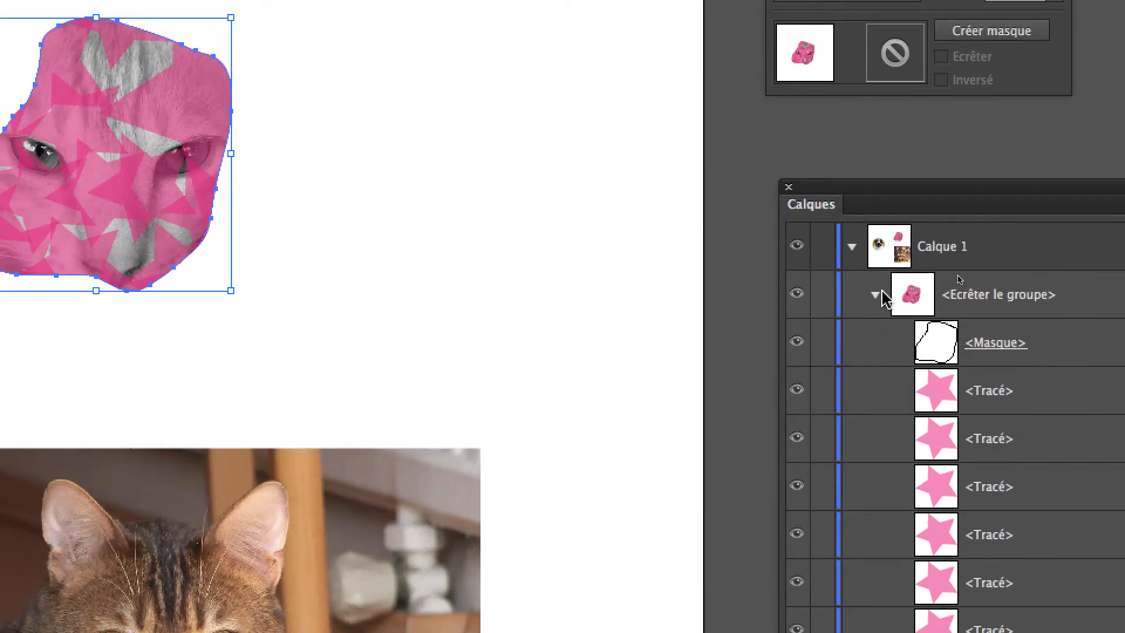
{"action": "left_click", "coordinate": [876, 295]}
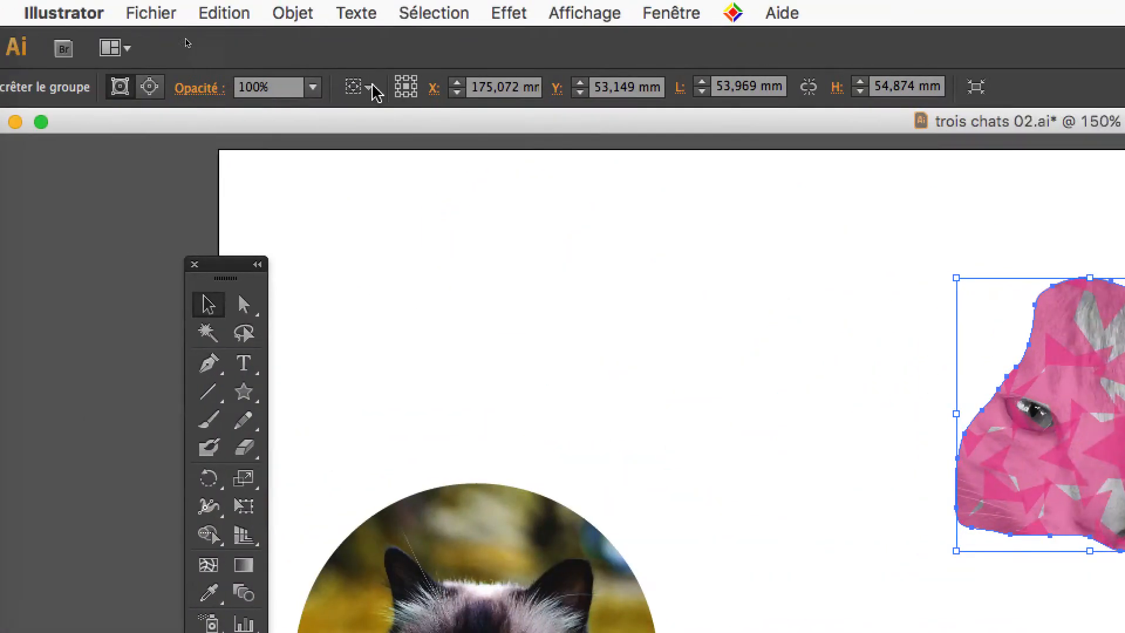
Undo the creation of the clipping mask on the grey cat artwork
{"action": "left_click", "coordinate": [224, 13]}
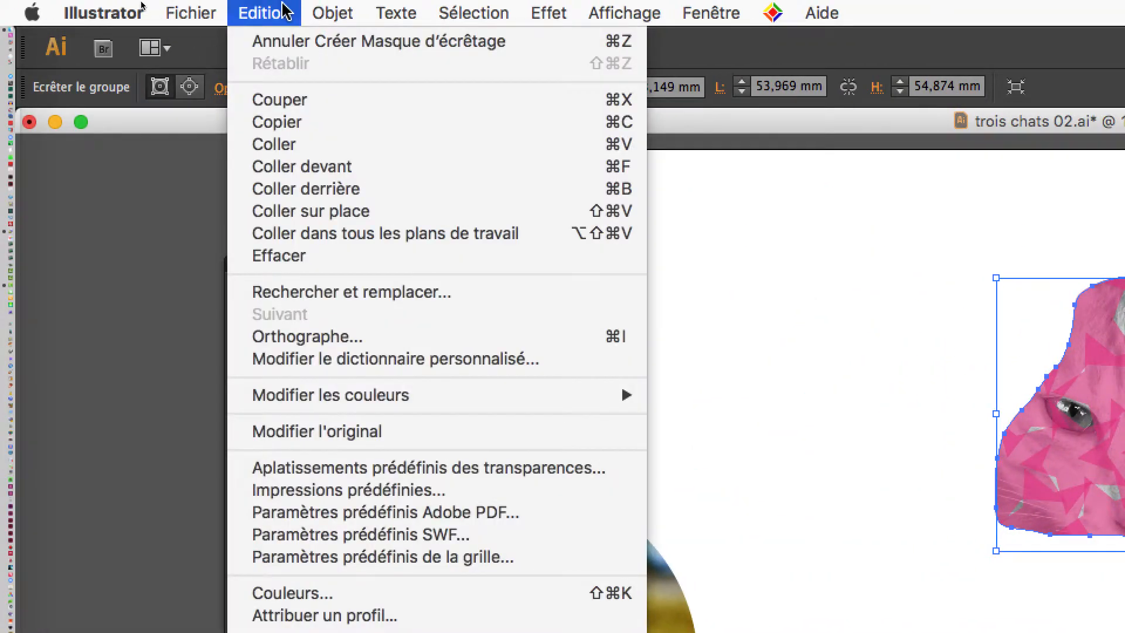
{"action": "left_click", "coordinate": [250, 46]}
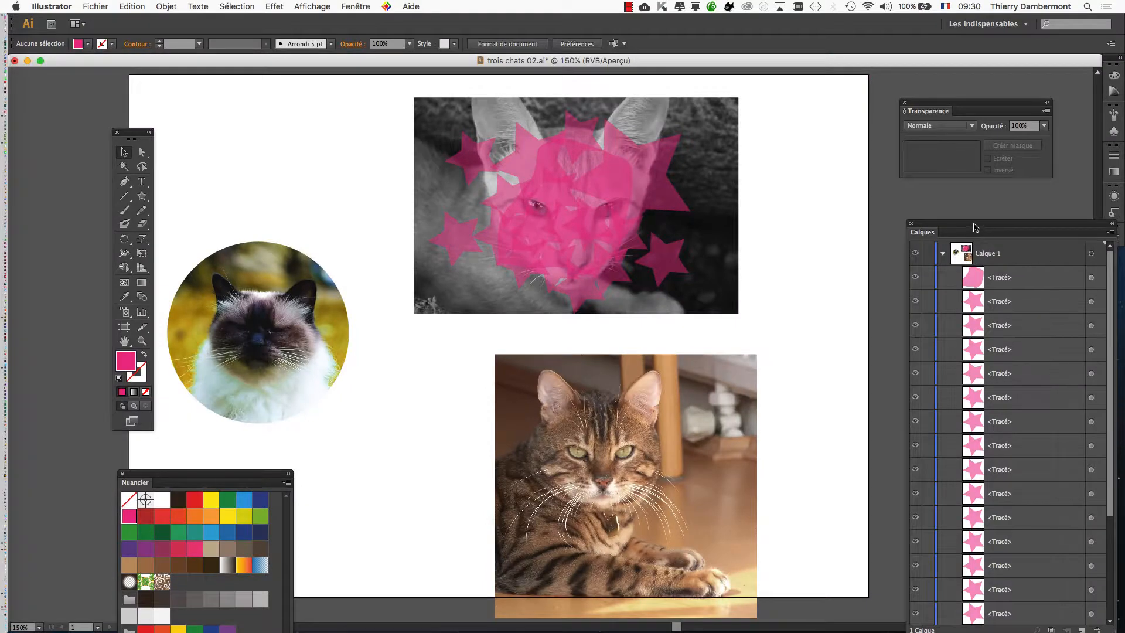
Move the Layers panel higher, over the edge of the artboard, so its full height fits on screen
{"action": "left_click_drag", "start_coordinate": [975, 228], "coordinate": [861, 64]}
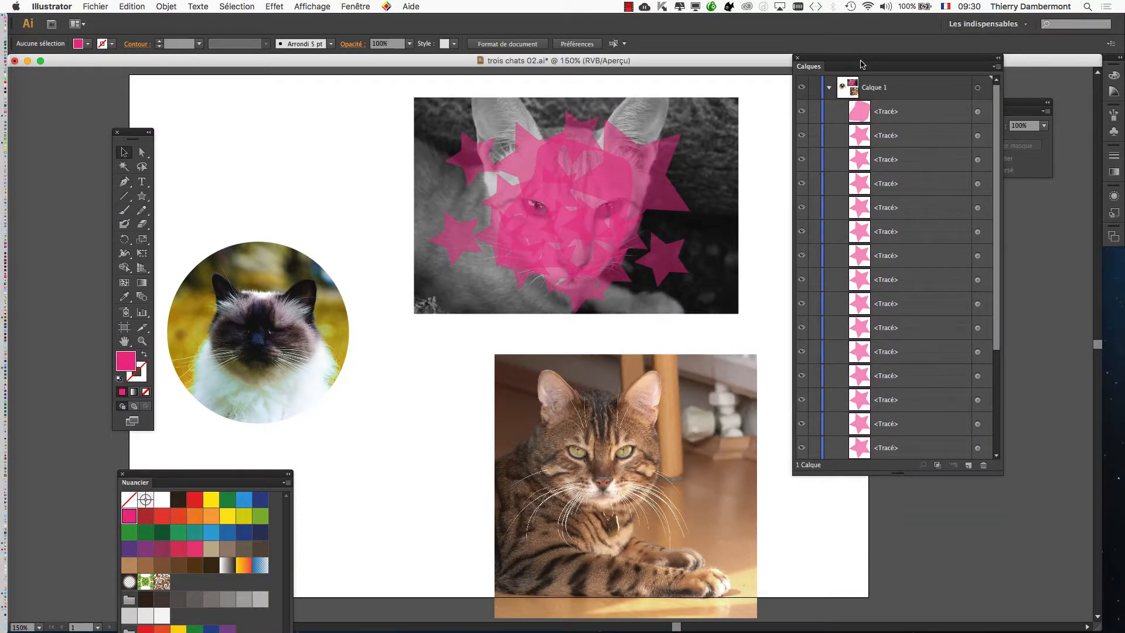
Lengthen the Layers panel and select all the star paths and the freehand shape that cover the grey cat's face
{"action": "left_click_drag", "start_coordinate": [997, 468], "coordinate": [1019, 607]}
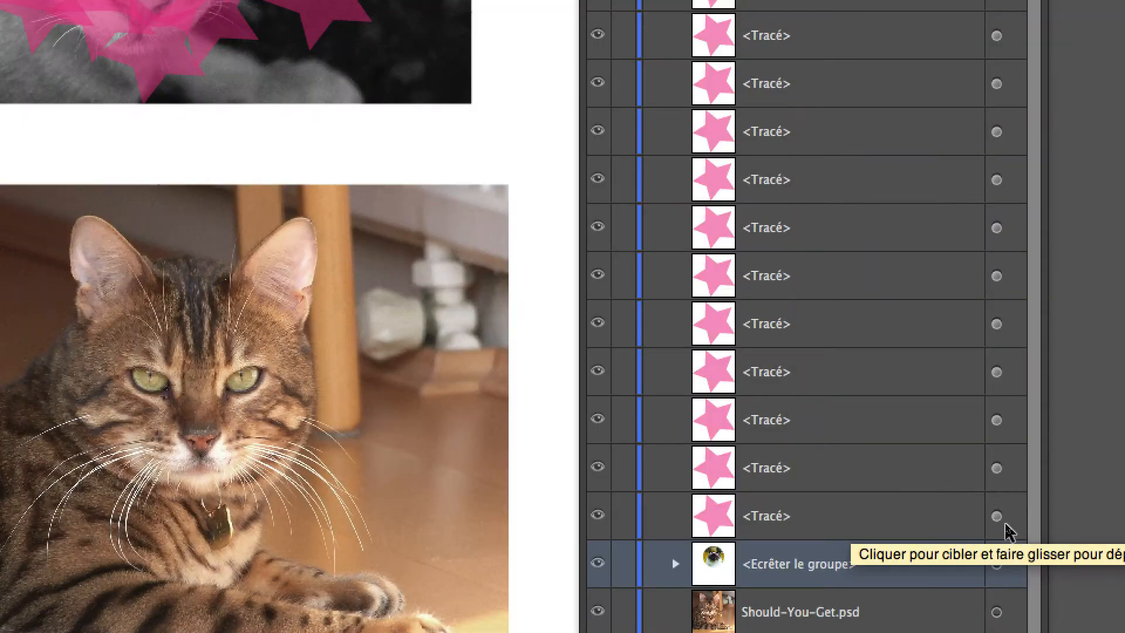
{"action": "left_click", "coordinate": [999, 519]}
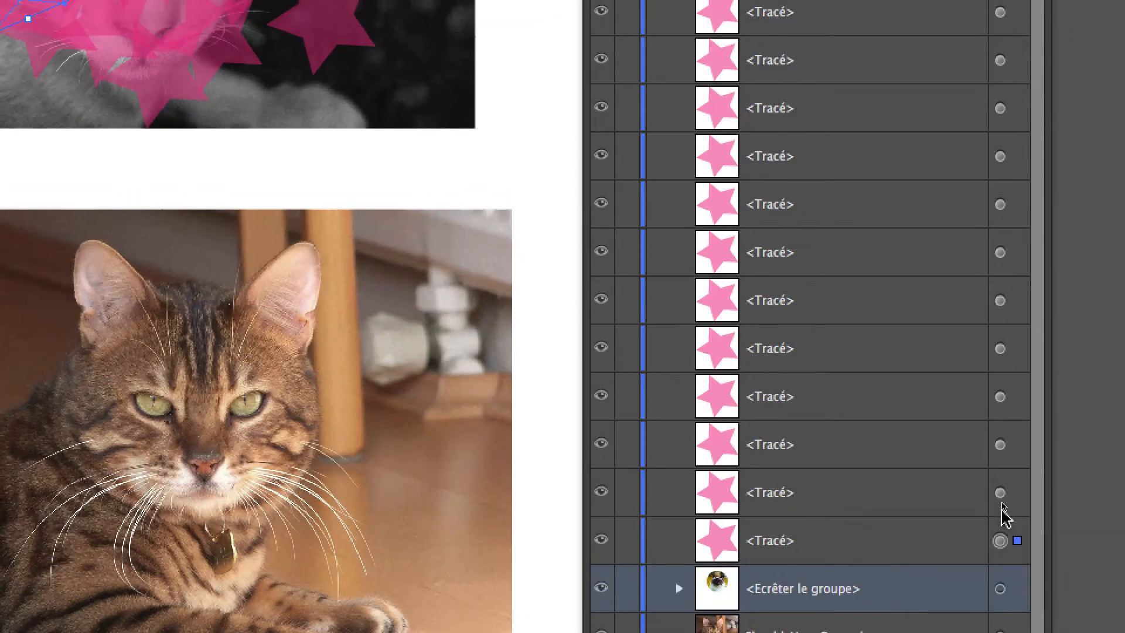
{"action": "left_click", "coordinate": [999, 471], "text": "shift"}
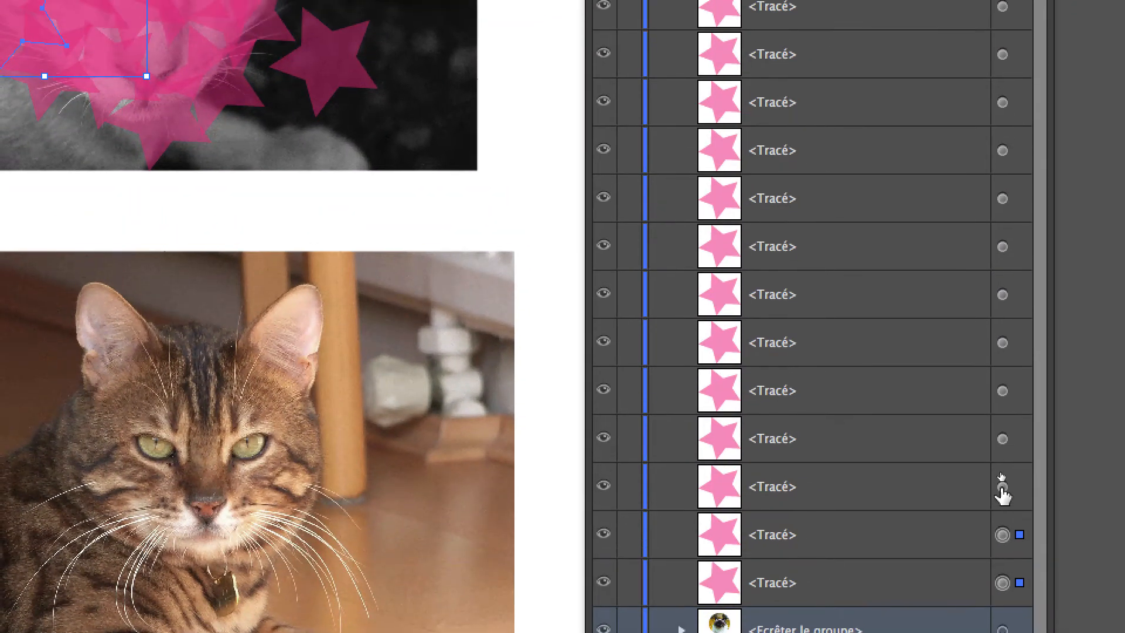
{"action": "left_click", "coordinate": [1001, 488], "text": "shift"}
{"action": "left_click", "coordinate": [1002, 439], "text": "shift"}
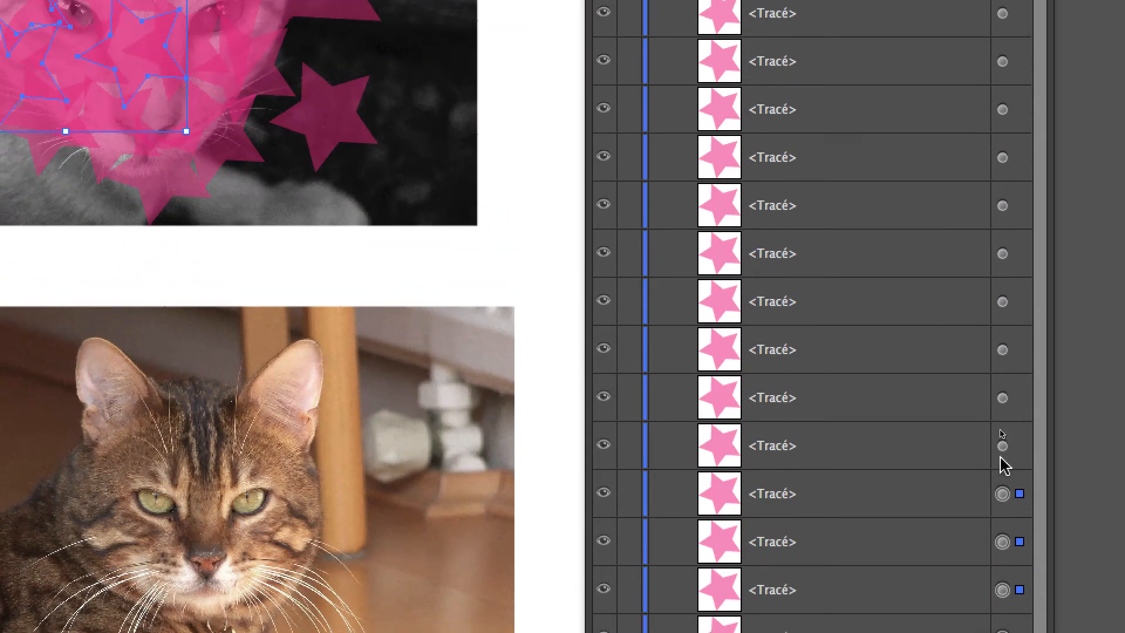
{"action": "left_click", "coordinate": [1002, 391], "text": "shift"}
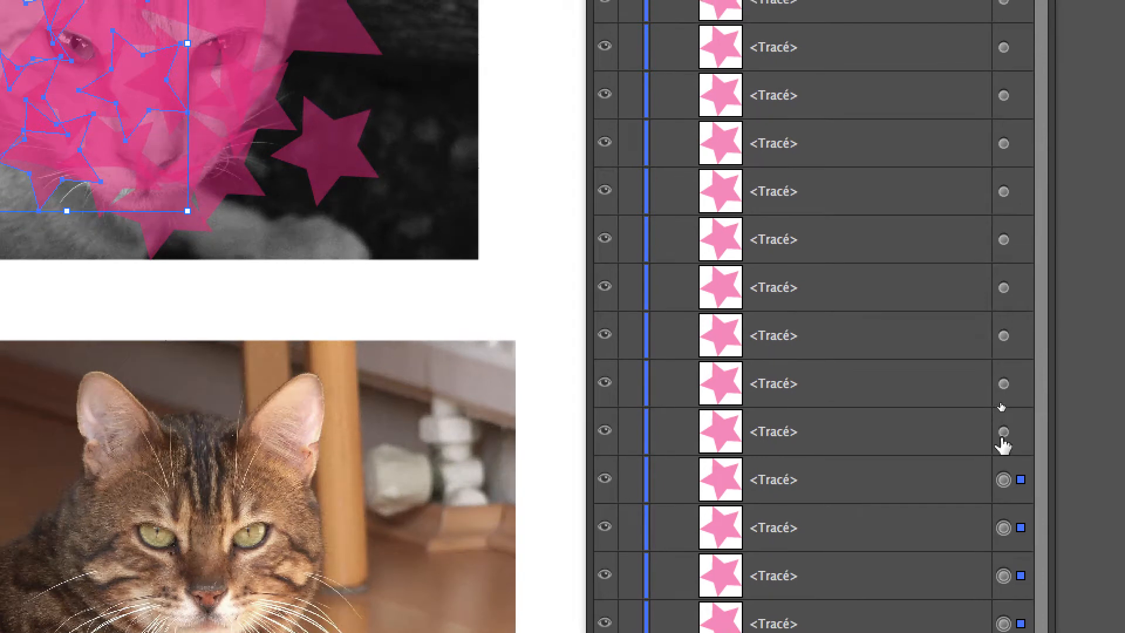
{"action": "left_click", "coordinate": [1003, 431], "text": "shift"}
{"action": "left_click", "coordinate": [1004, 385], "text": "shift"}
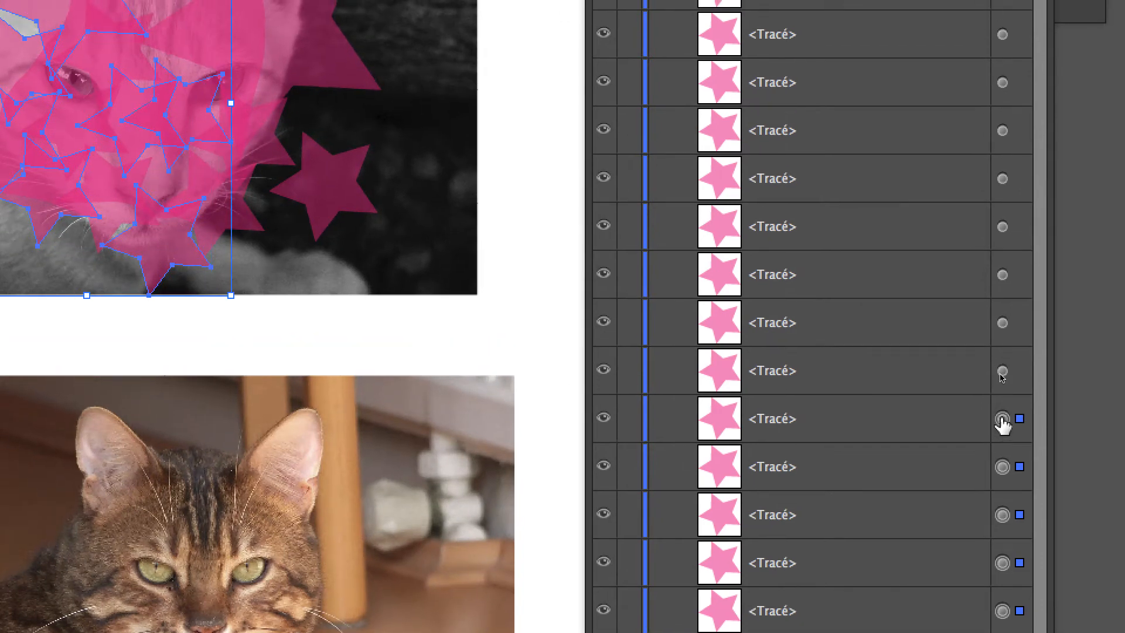
{"action": "left_click", "coordinate": [1003, 337], "text": "shift"}
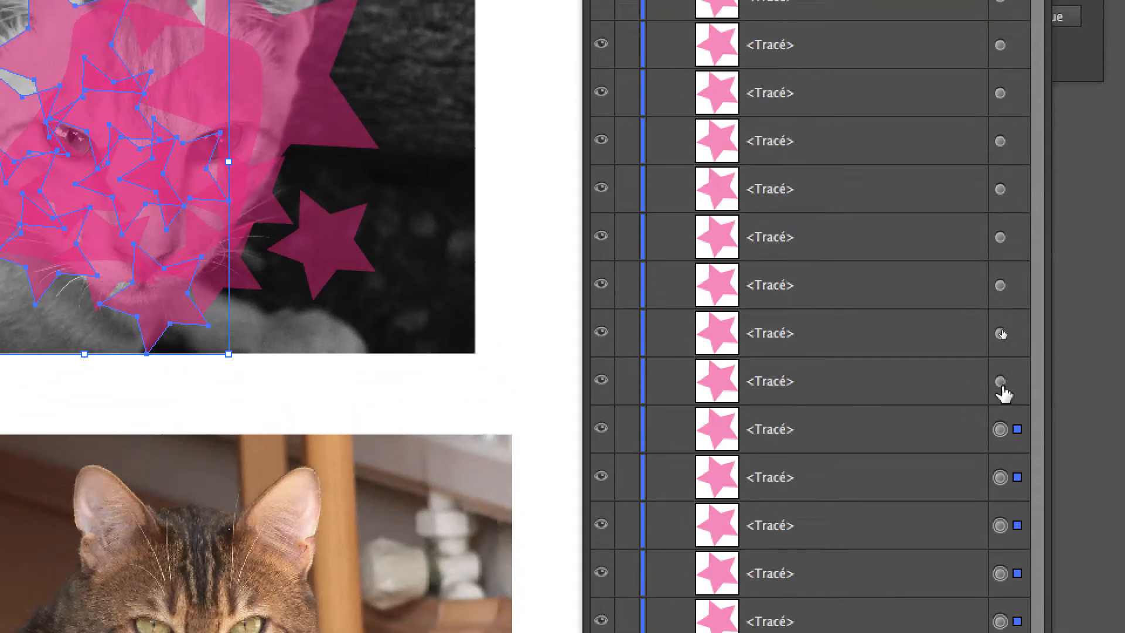
{"action": "left_click", "coordinate": [1002, 384], "text": "shift"}
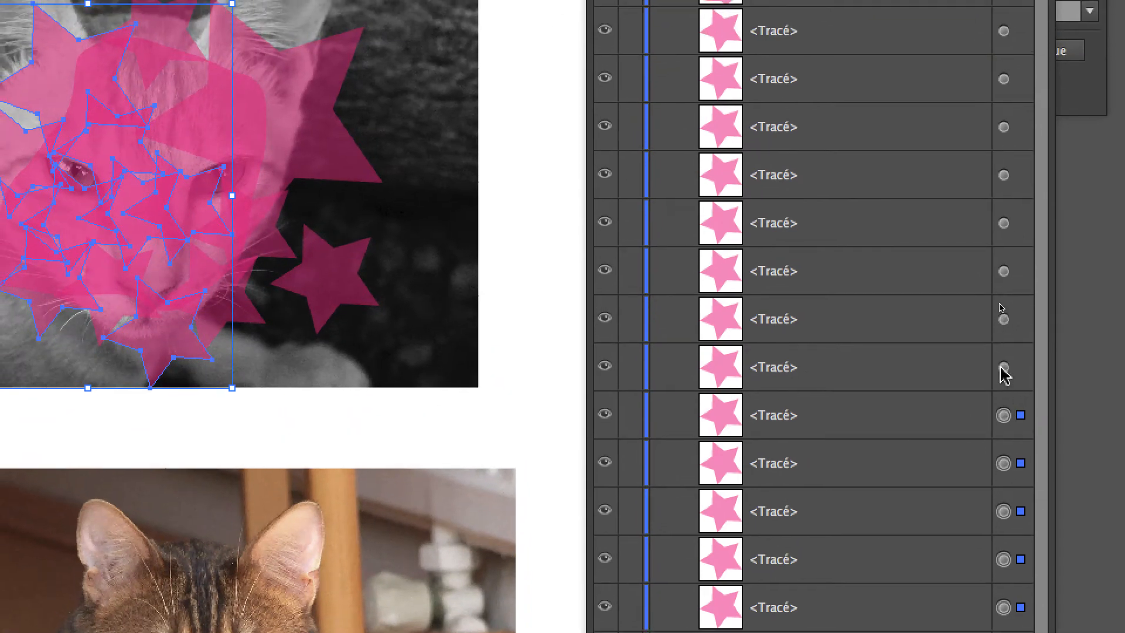
{"action": "left_click", "coordinate": [1002, 336], "text": "shift"}
{"action": "left_click", "coordinate": [1002, 352], "text": "shift"}
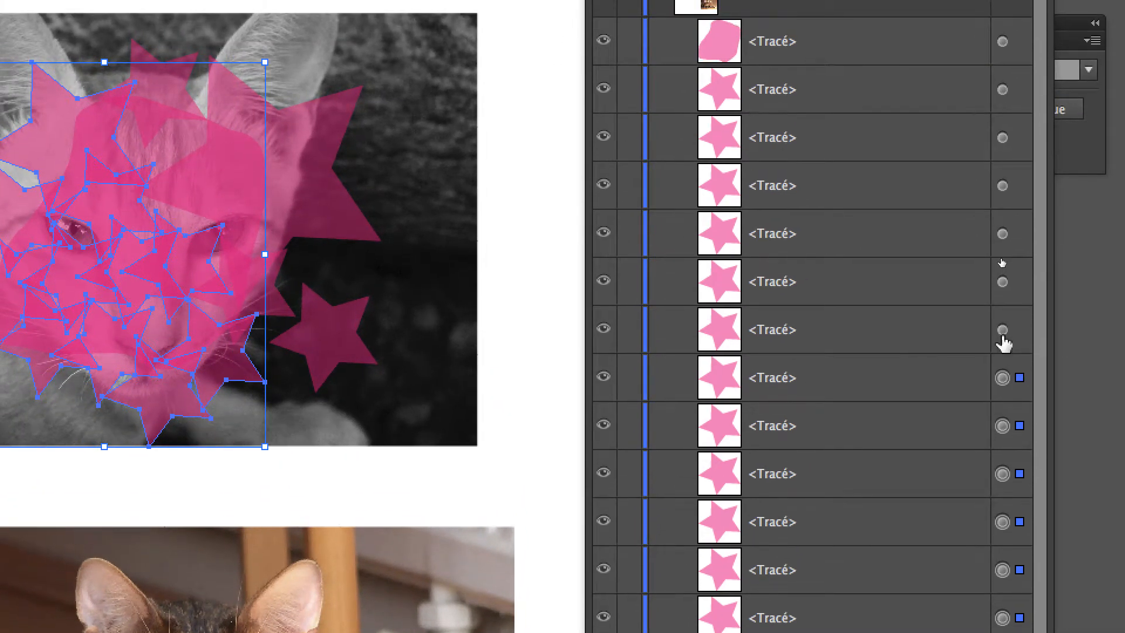
{"action": "left_click", "coordinate": [1001, 304], "text": "shift"}
{"action": "left_click", "coordinate": [1002, 256], "text": "shift"}
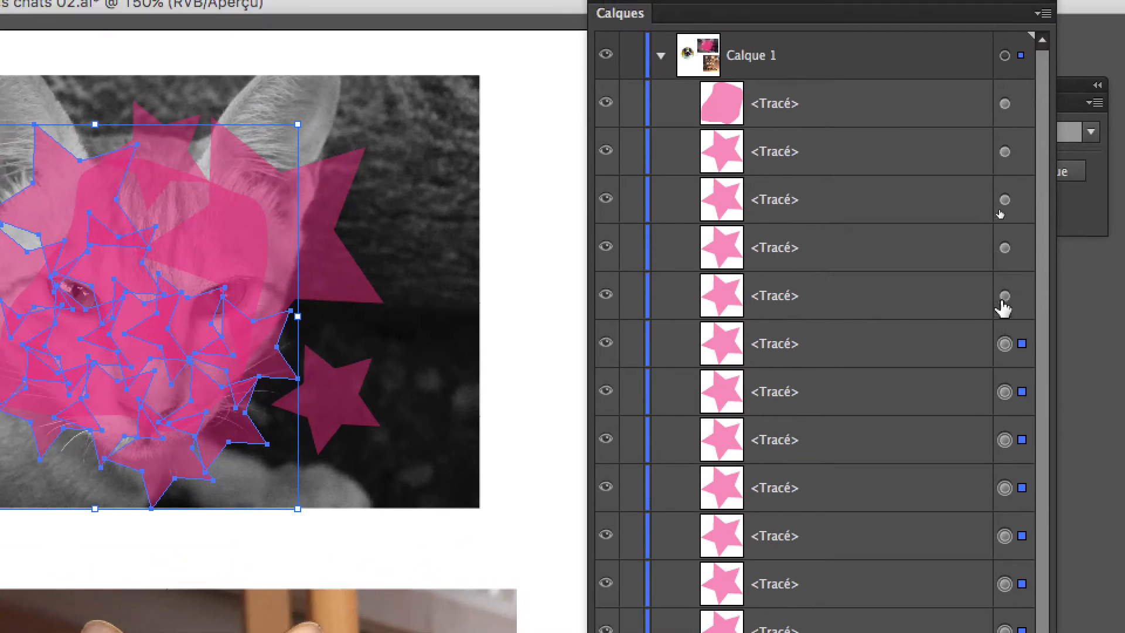
{"action": "left_click", "coordinate": [1001, 253], "text": "shift"}
{"action": "left_click", "coordinate": [1003, 285], "text": "shift"}
{"action": "left_click", "coordinate": [1002, 237], "text": "shift"}
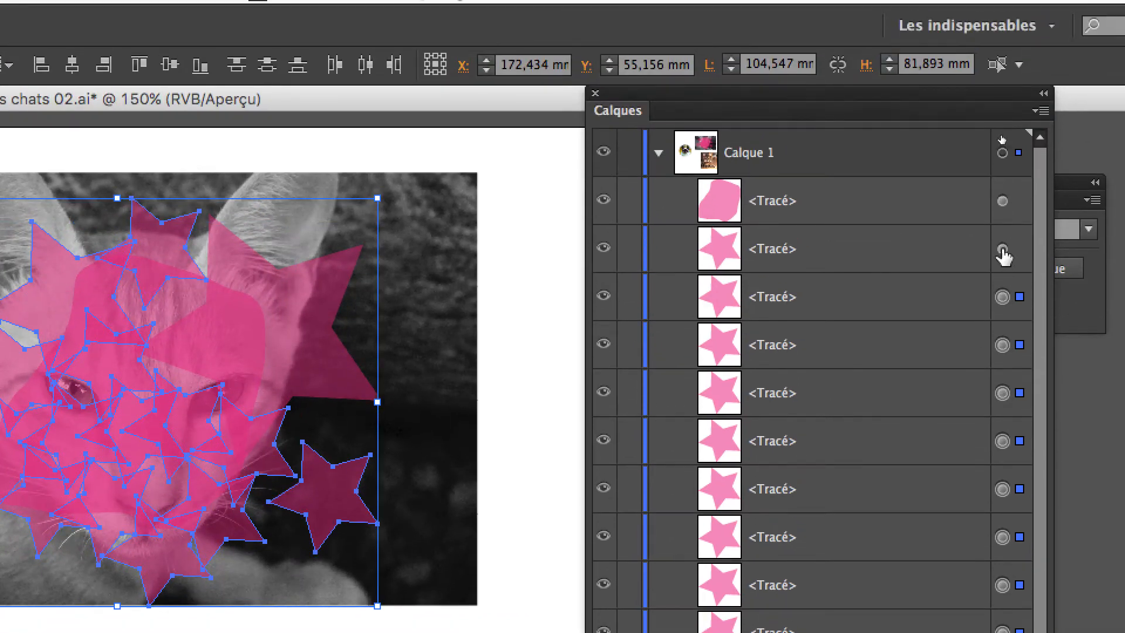
{"action": "left_click", "coordinate": [1002, 189], "text": "shift"}
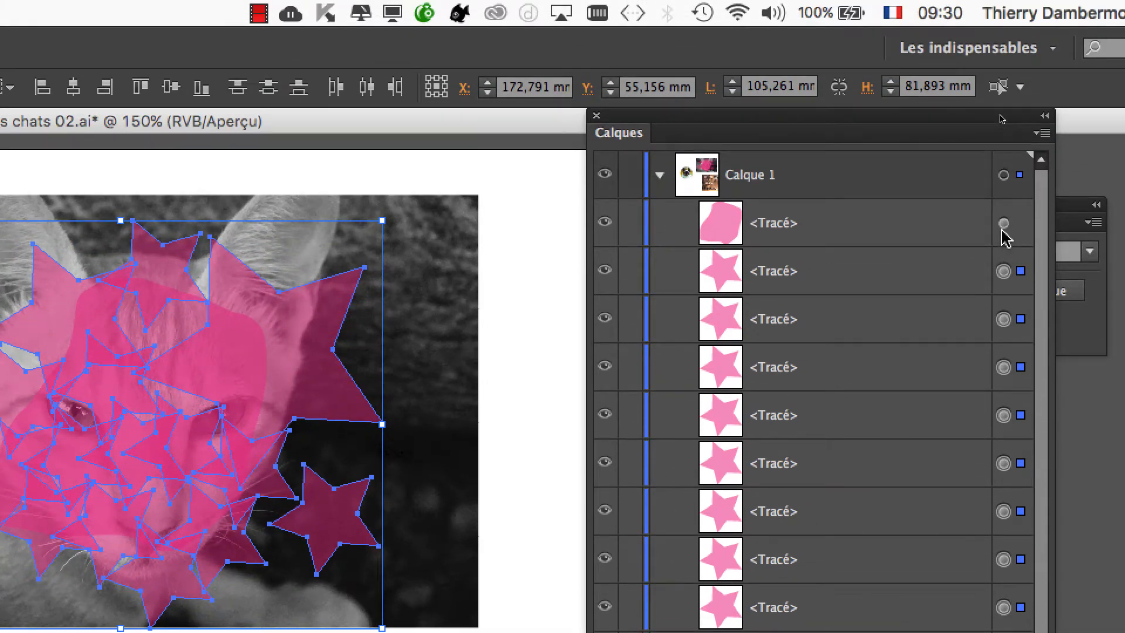
{"action": "left_click", "coordinate": [1002, 225], "text": "shift"}
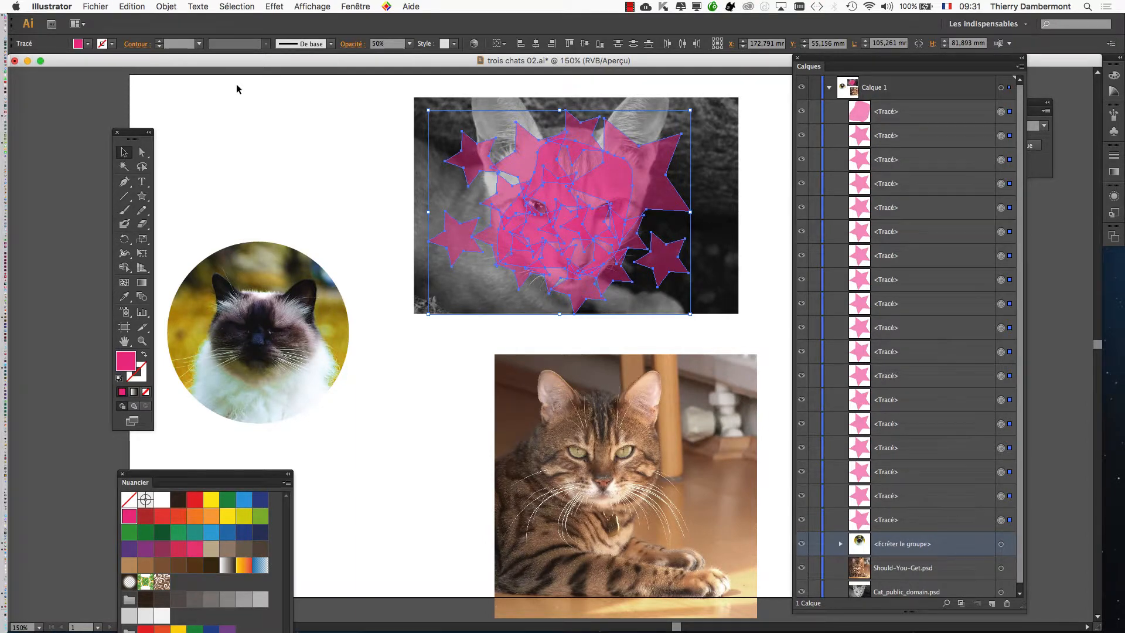
Display the Pathfinder panel beside the grey cat artwork and unite the selected stars and freehand shape
{"action": "left_click", "coordinate": [356, 6]}
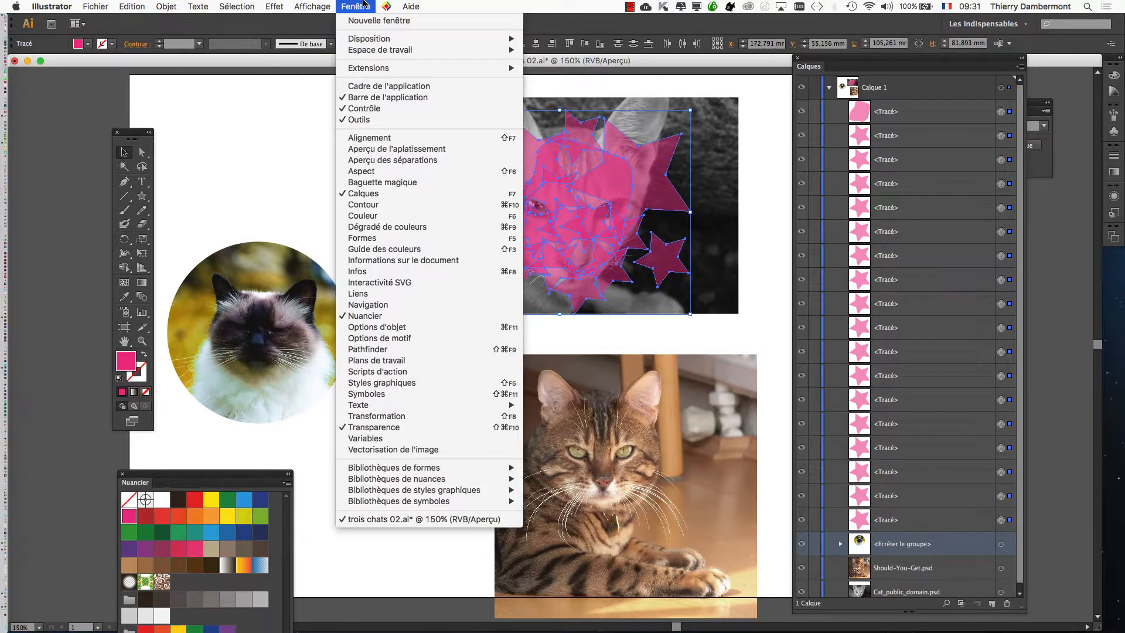
{"action": "left_click", "coordinate": [413, 350]}
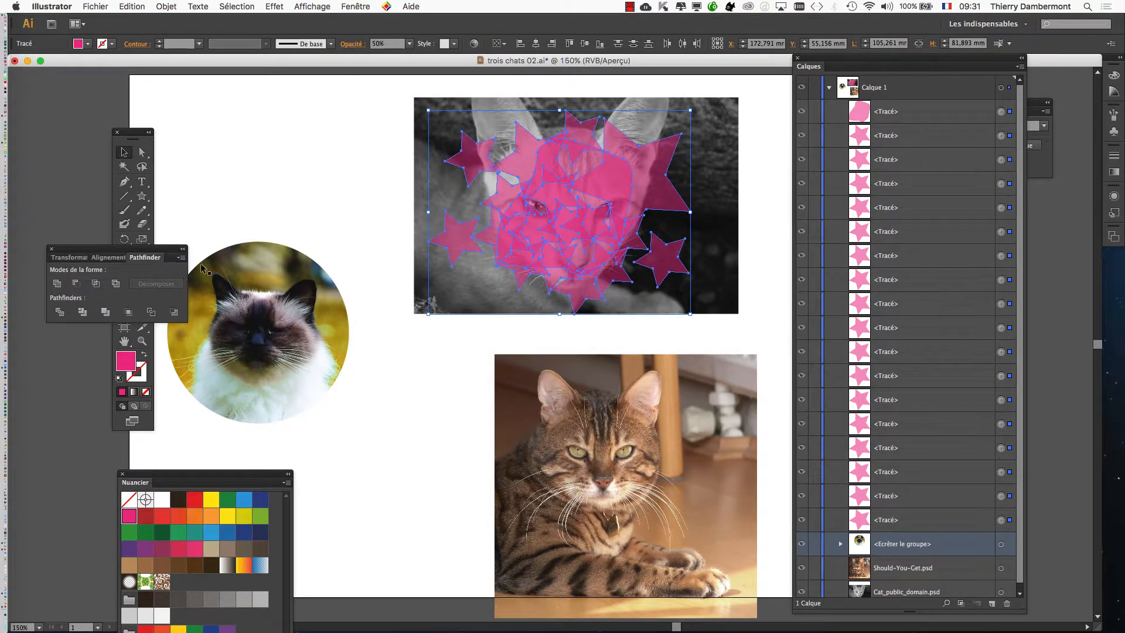
{"action": "left_click_drag", "start_coordinate": [159, 250], "coordinate": [369, 117]}
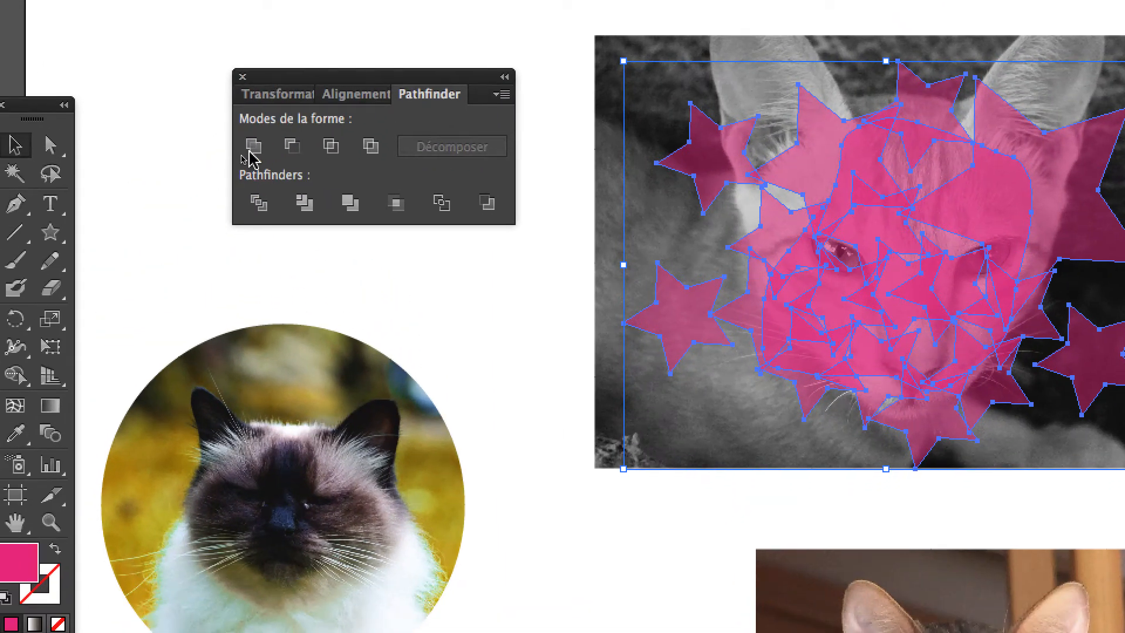
{"action": "left_click", "coordinate": [250, 150]}
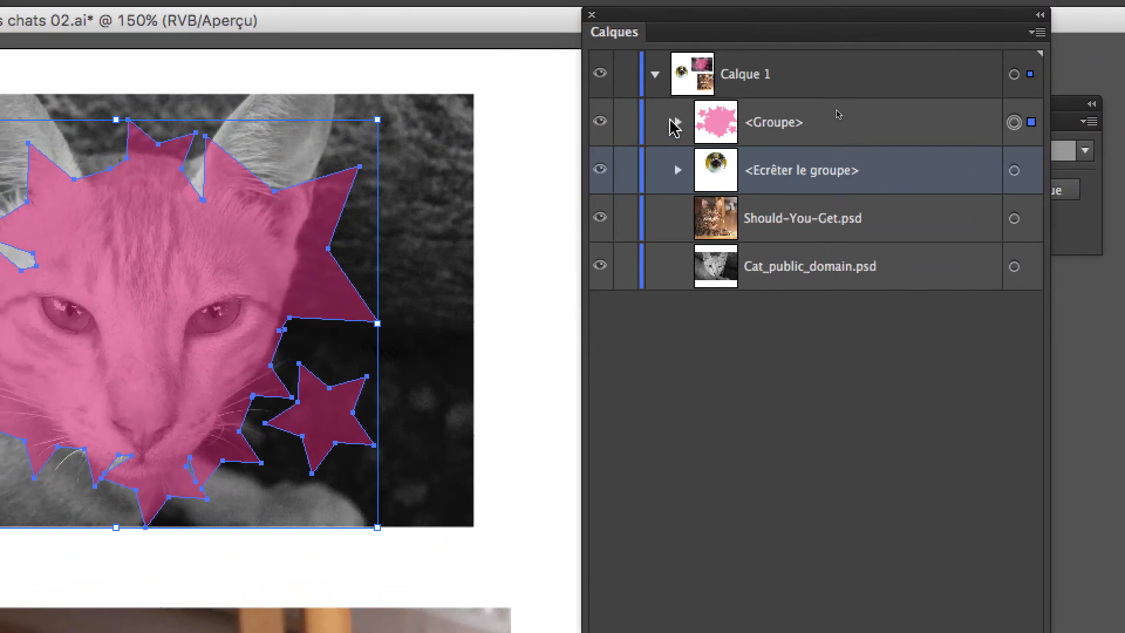
Shorten the Layers panel and delete the detached star path at the cat's lower right from the united group
{"action": "left_click", "coordinate": [674, 122]}
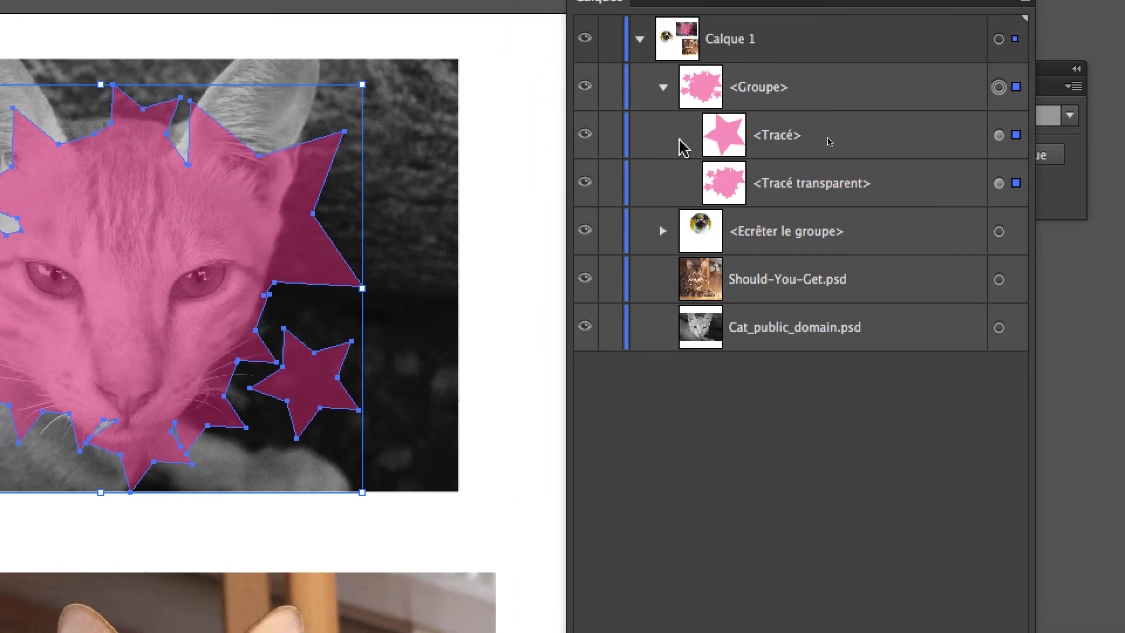
{"action": "left_click", "coordinate": [585, 136]}
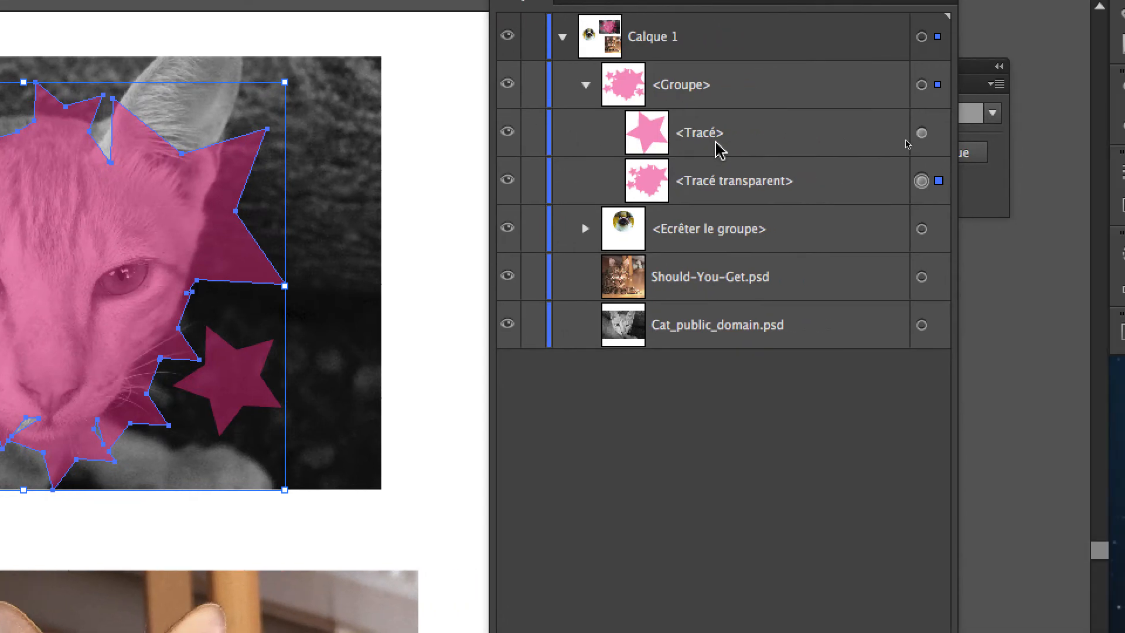
{"action": "left_click", "coordinate": [871, 147]}
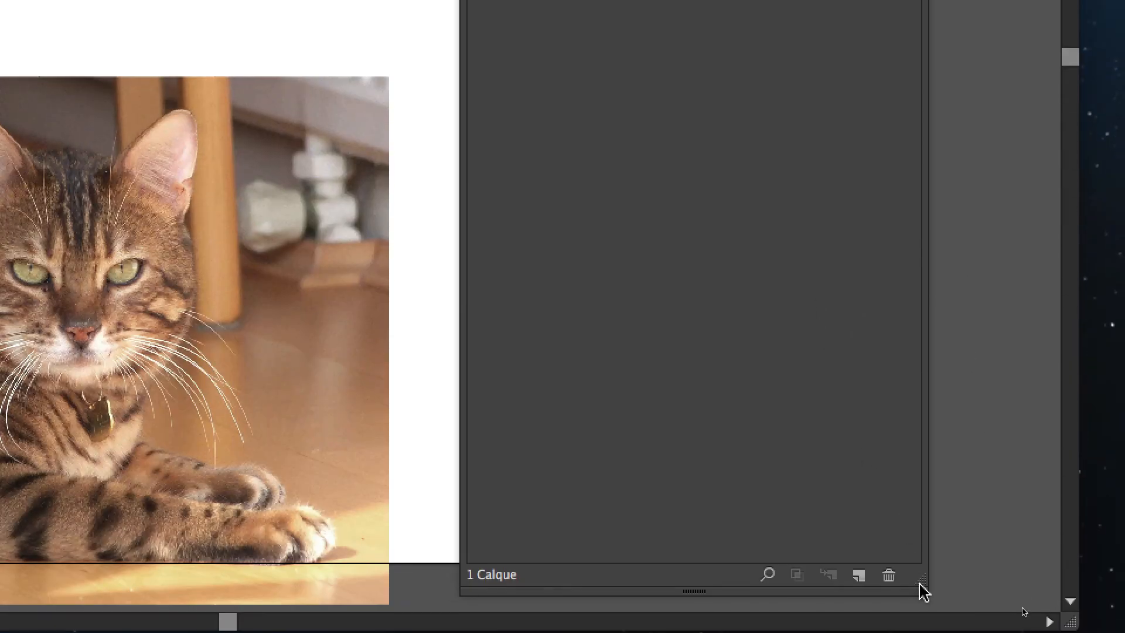
{"action": "left_click_drag", "start_coordinate": [920, 583], "coordinate": [927, 21]}
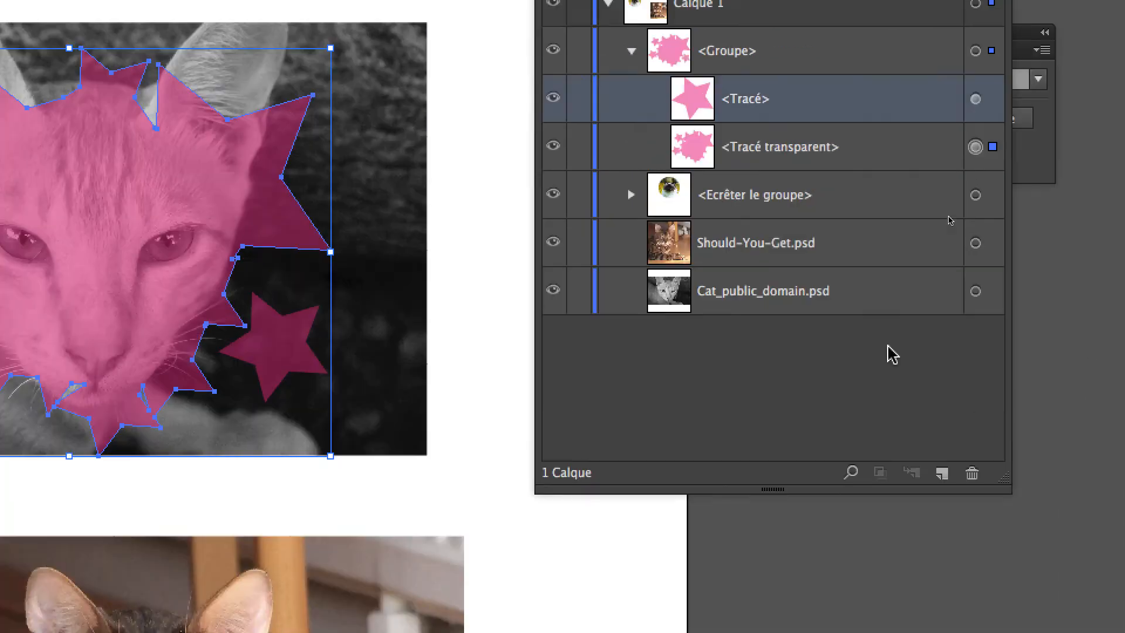
{"action": "left_click_drag", "start_coordinate": [857, 261], "coordinate": [1033, 624]}
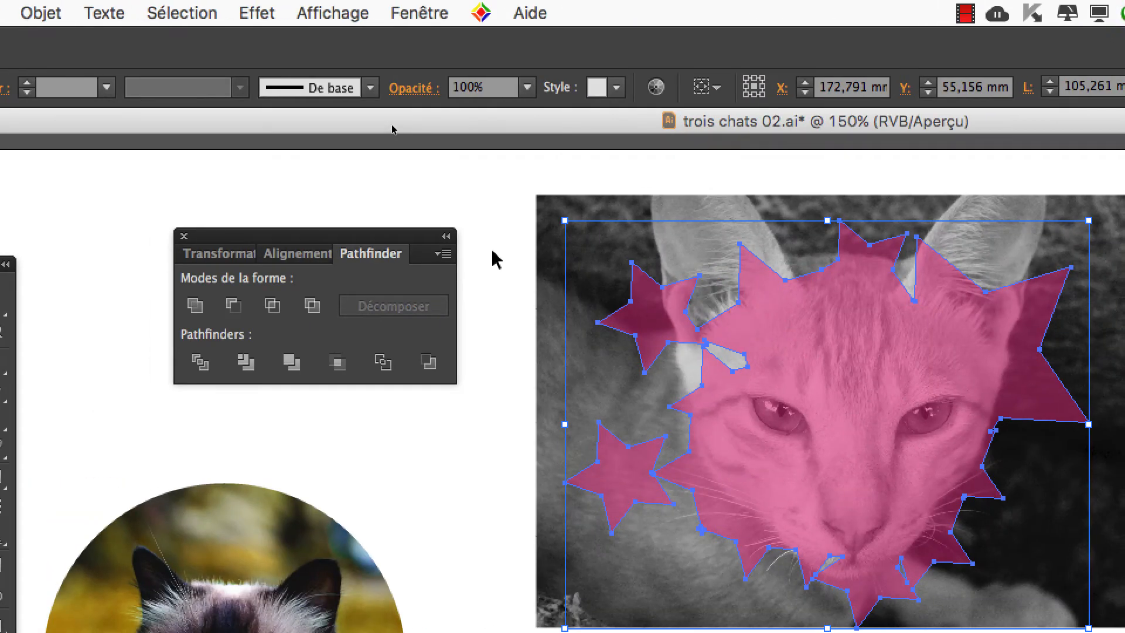
Clip the grey cat photo with the united magenta shape using a clipping mask, and deselect the result
{"action": "left_click_drag", "start_coordinate": [435, 254], "coordinate": [650, 408]}
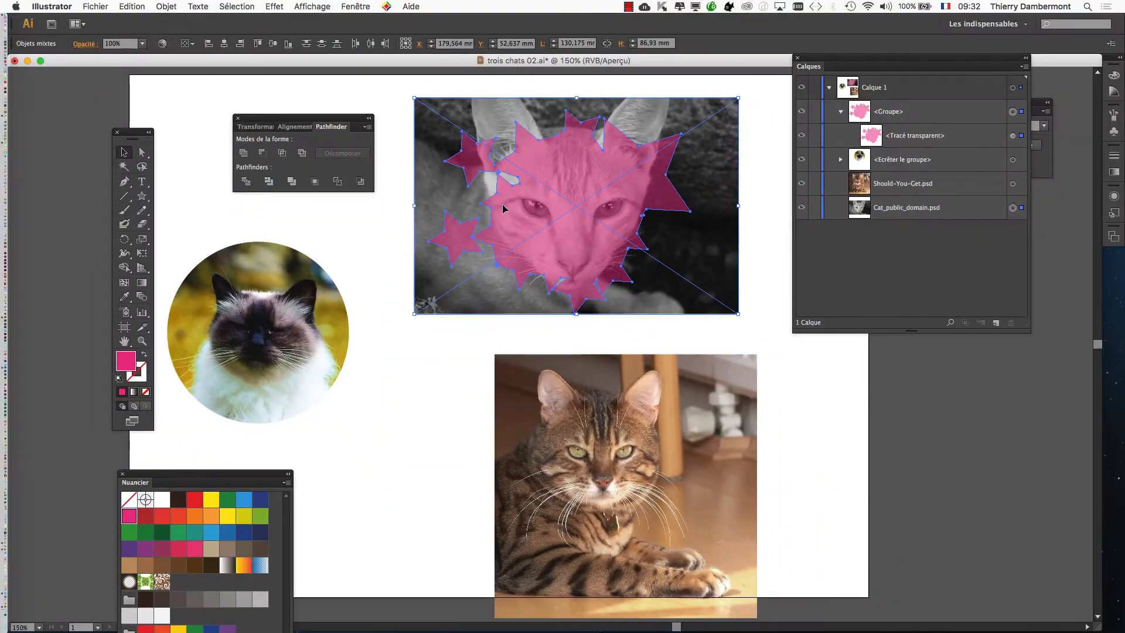
{"action": "left_click", "coordinate": [173, 7]}
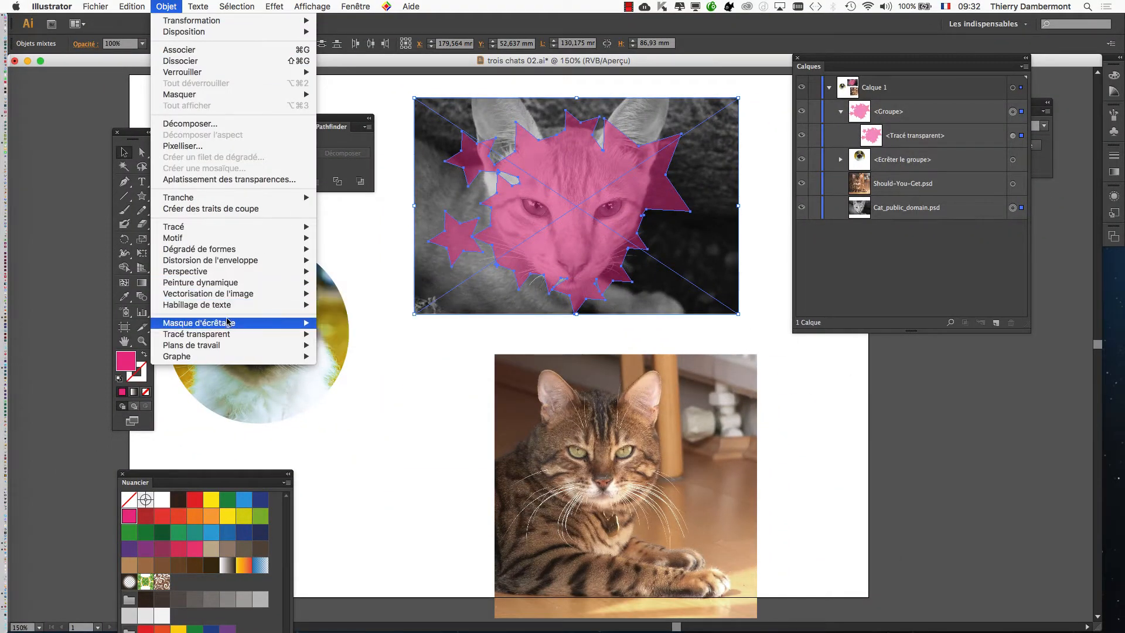
{"action": "mouse_move", "coordinate": [228, 321]}
{"action": "left_click", "coordinate": [334, 322]}
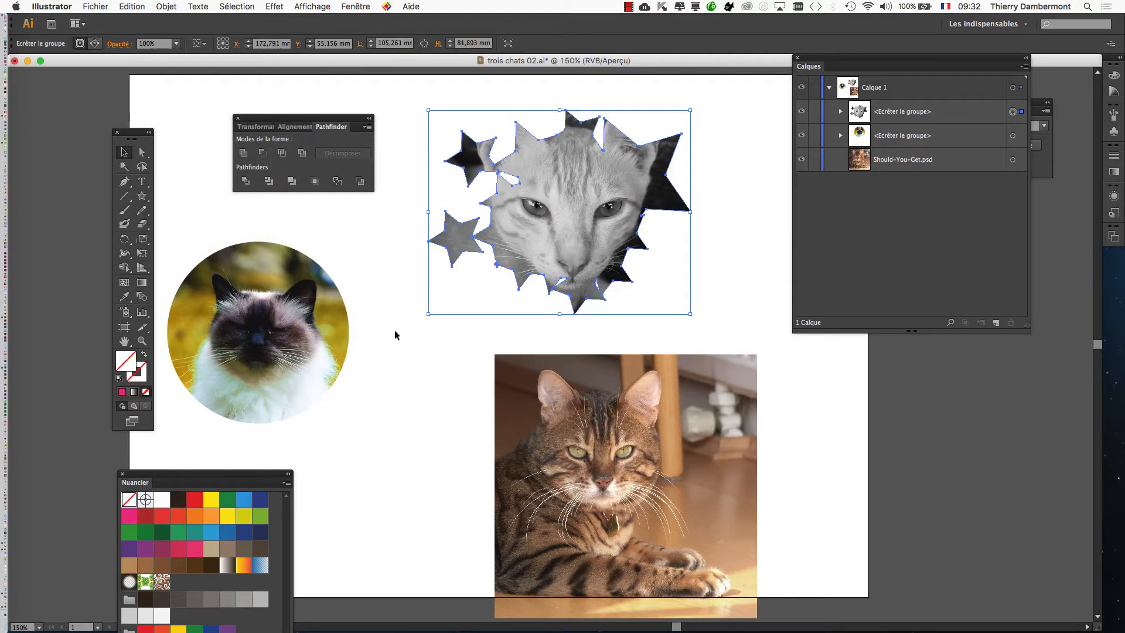
{"action": "left_click", "coordinate": [437, 340]}
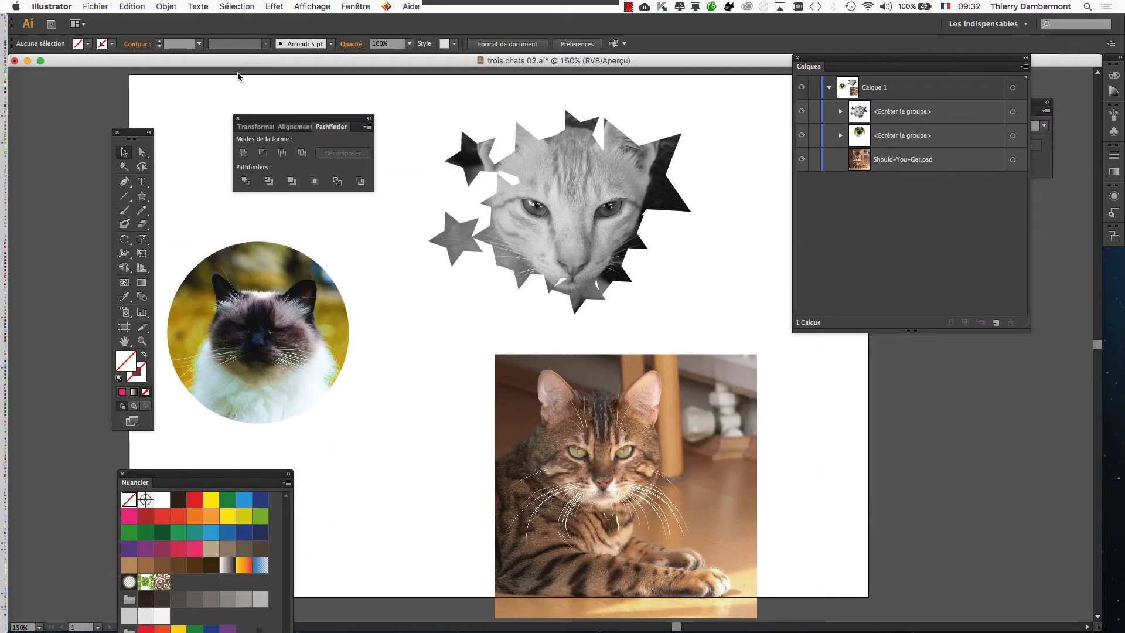
Save the document under the new name "trois chats 03.ai" in Adobe Illustrator format, version Illustrator CS6
{"action": "left_click", "coordinate": [95, 6]}
{"action": "left_click", "coordinate": [111, 109]}
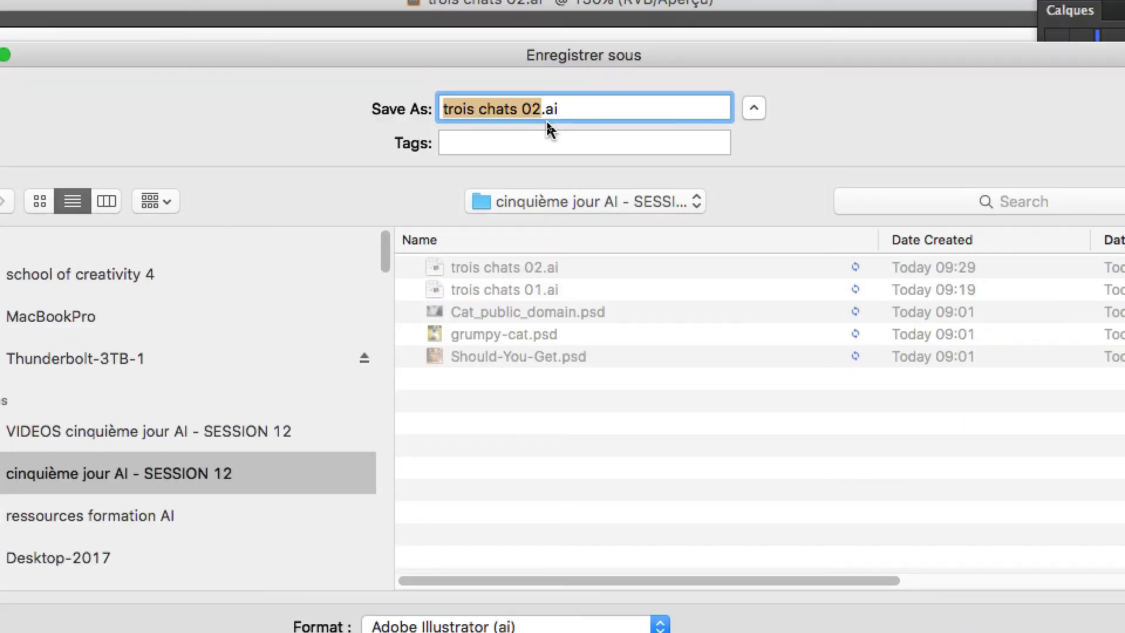
{"action": "left_click", "coordinate": [545, 118]}
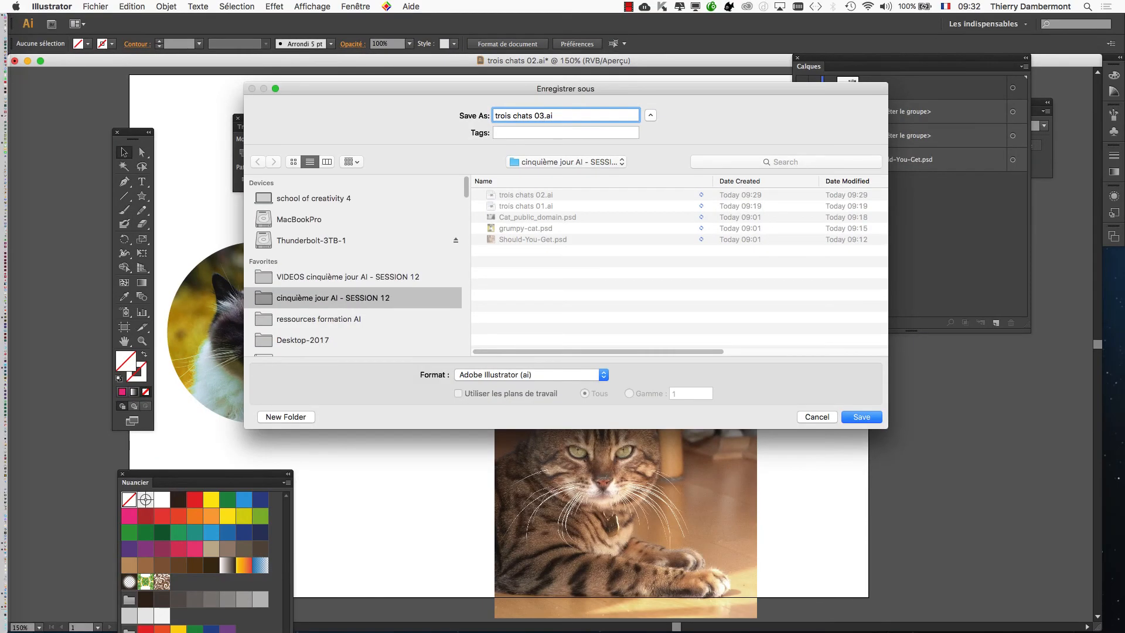
{"action": "key", "text": "Return"}
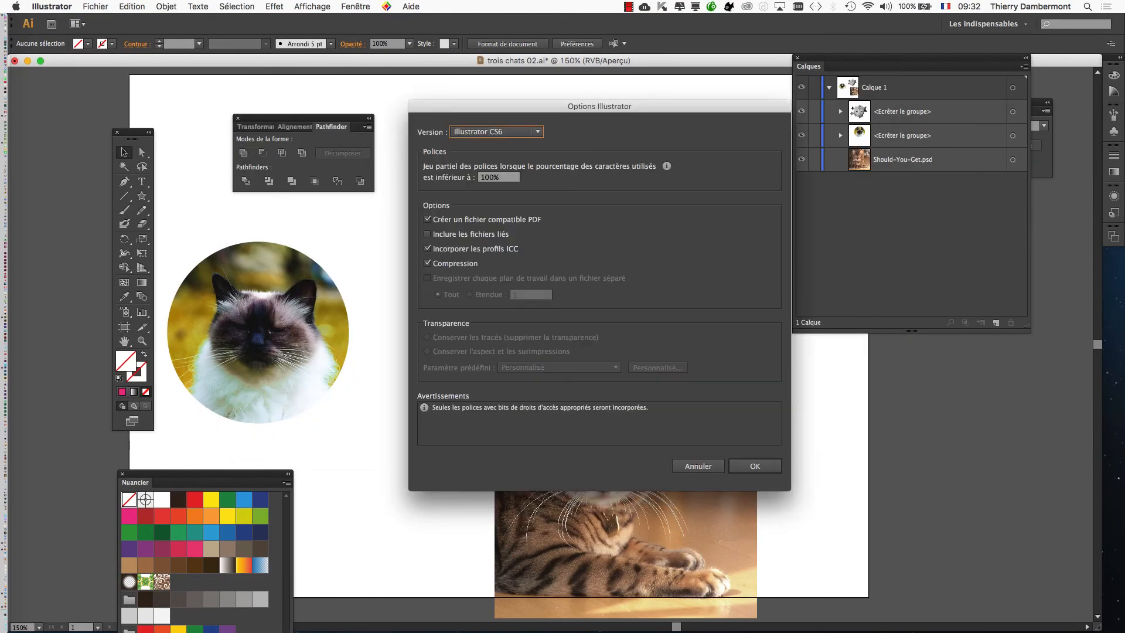
{"action": "key", "text": "Return"}
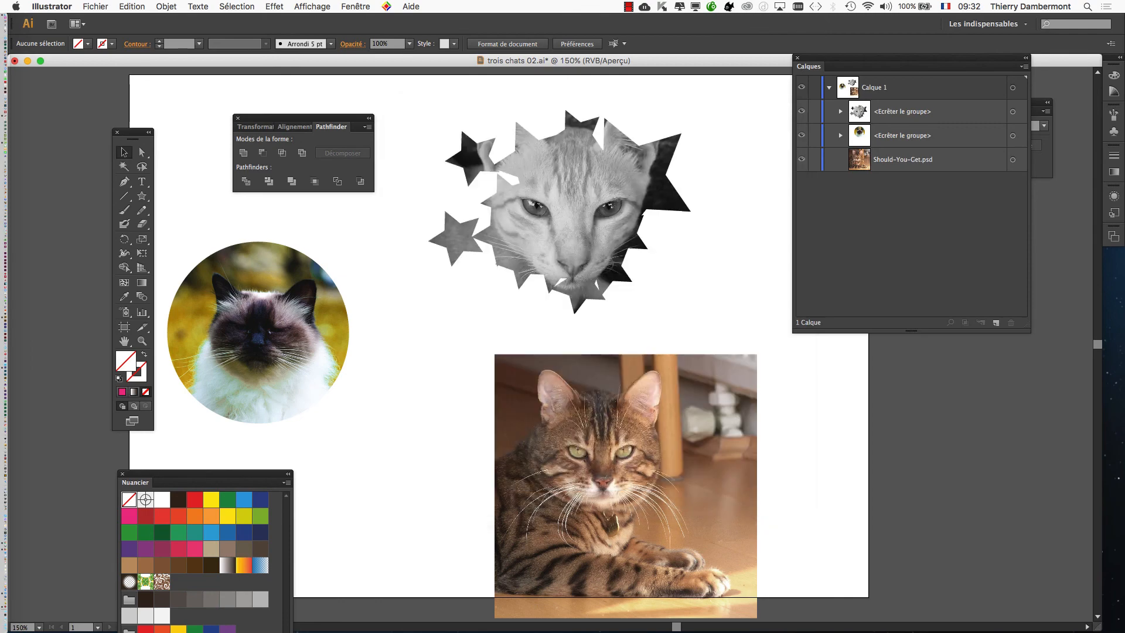